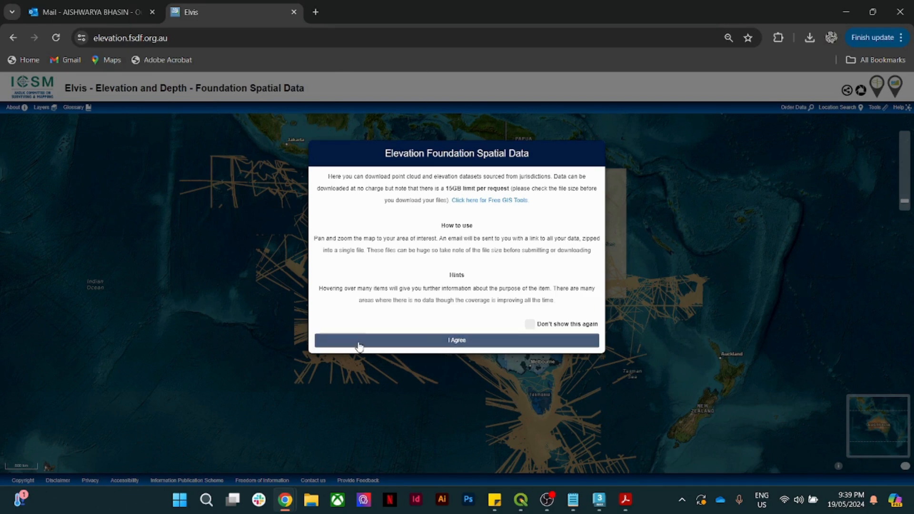
- Accept the Elevation Foundation Spatial Data notice and open the Location Search panel
left_click(470, 341)
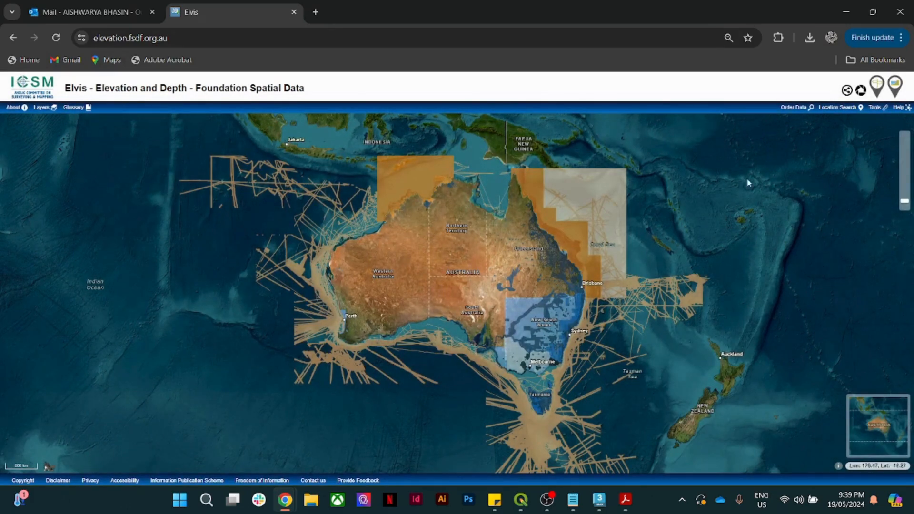
left_click(832, 109)
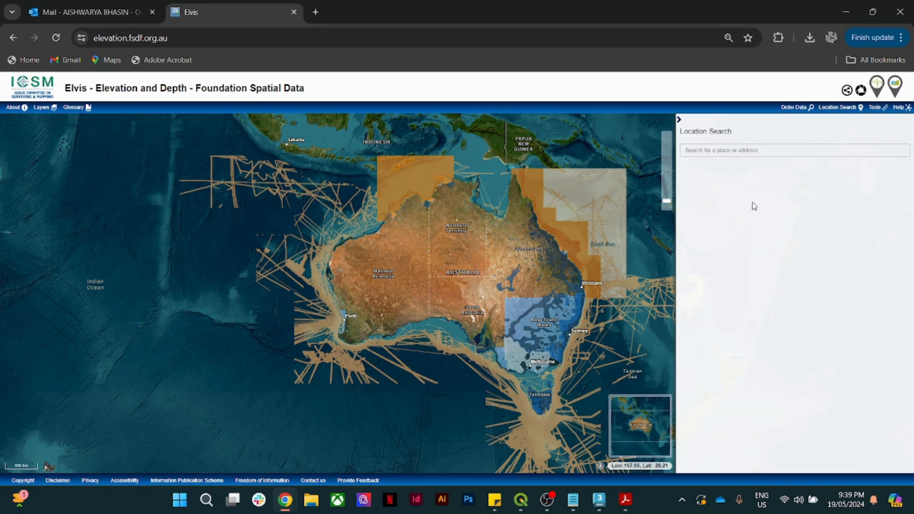
- Search for Eildon, centre the map on Eildon, Victoria, and open the Order Data panel
left_click(720, 150)
left_click(759, 178)
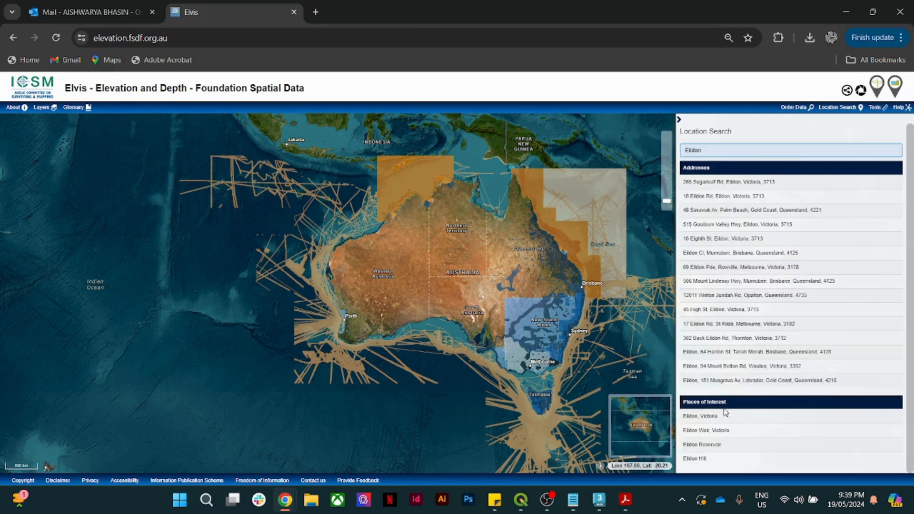
left_click(708, 417)
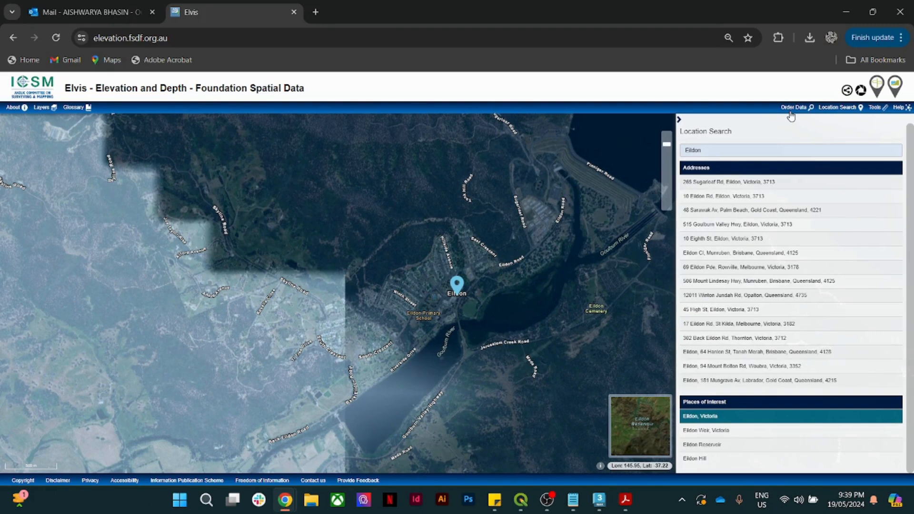
left_click(794, 108)
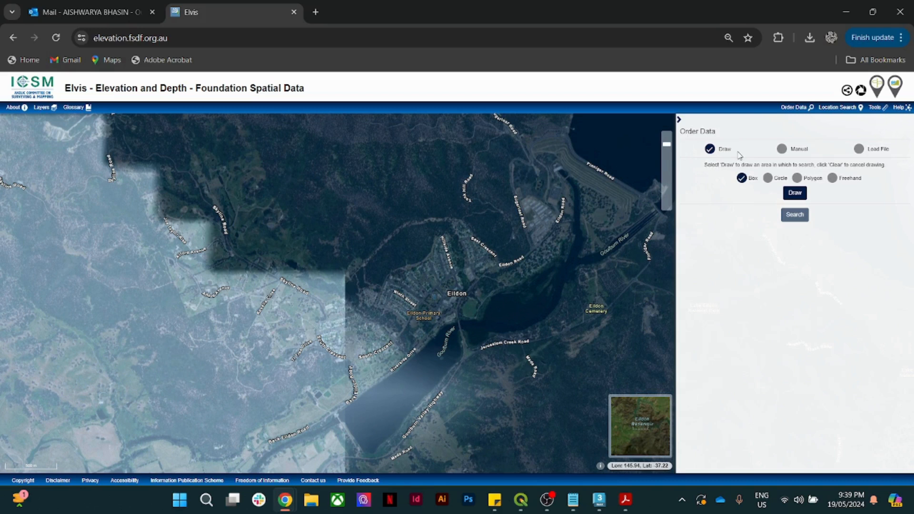
- Set the search area shape to Box after trying circle, polygon and freehand
left_click(767, 179)
left_click(798, 179)
left_click(832, 179)
left_click(797, 179)
left_click(767, 179)
left_click(743, 179)
left_click(766, 178)
left_click(740, 180)
key("Right")
key("Right")
key("Right")
left_click(741, 179)
- Draw a box around Eildon on the map and search it for elevation datasets
left_click(795, 193)
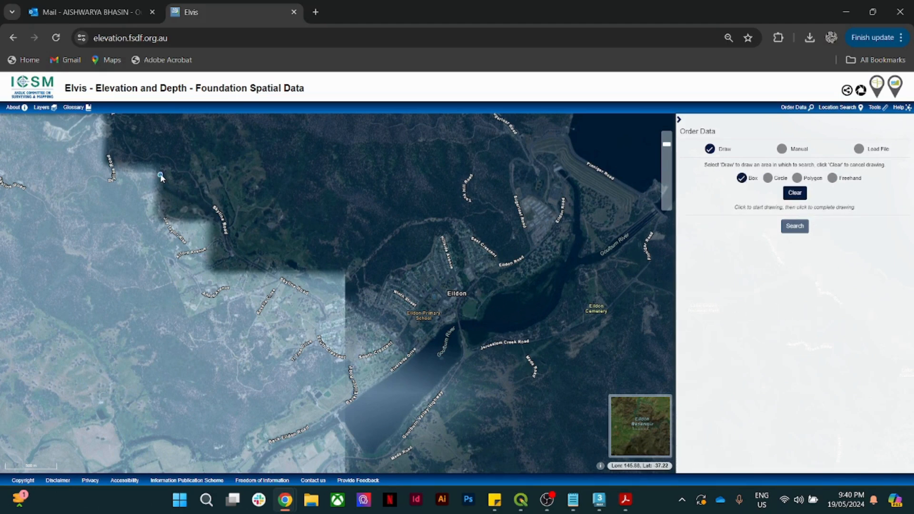
left_click(182, 168)
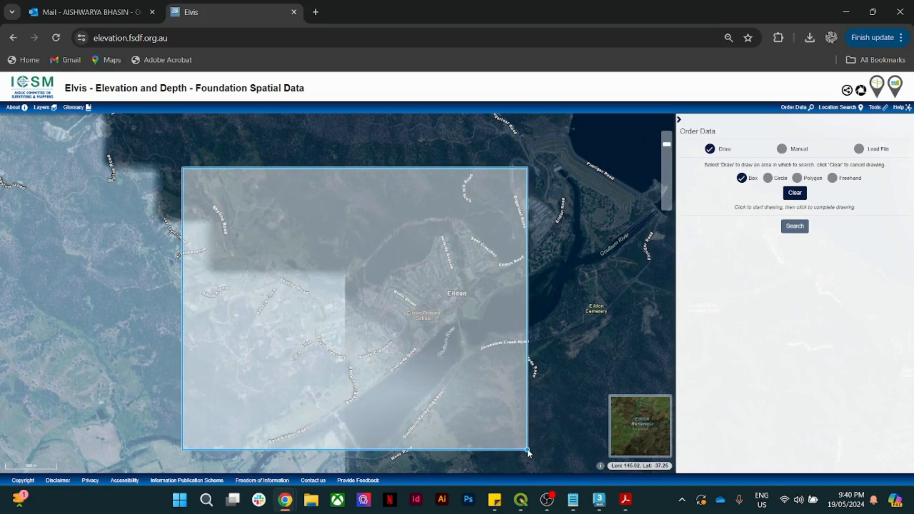
left_click(526, 448)
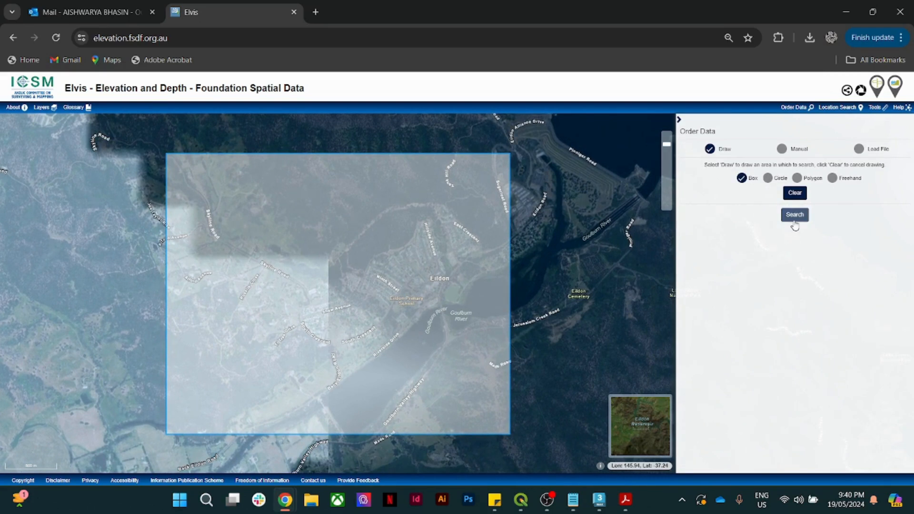
left_click(795, 225)
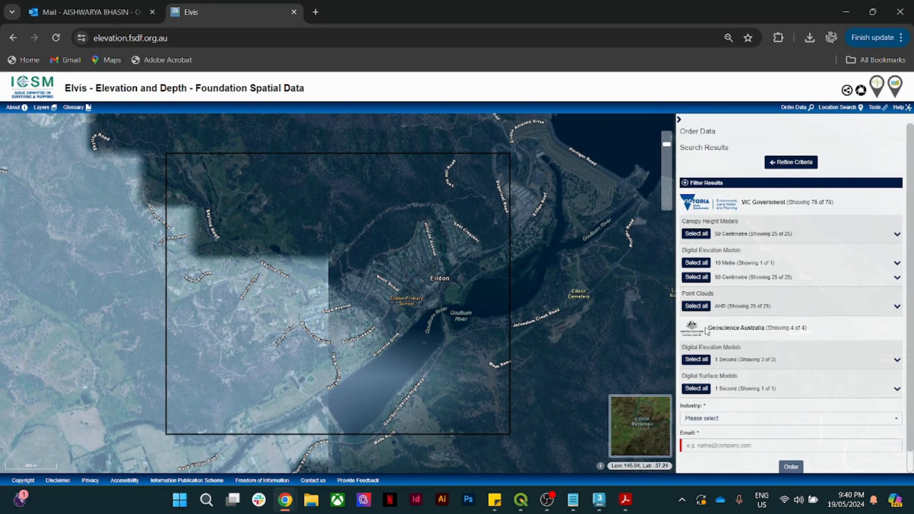
- Expand Geoscience Australia Digital Elevation Models and tick SRTM-derived 1 Second DEM Version 1.0
left_click_drag(709, 329, 768, 336)
left_click(836, 337)
left_click_drag(694, 347, 732, 349)
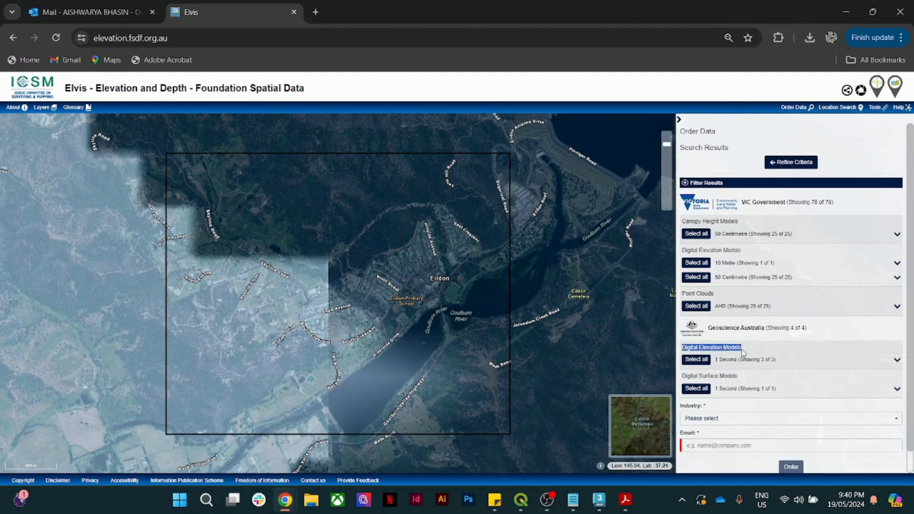
left_click(690, 347)
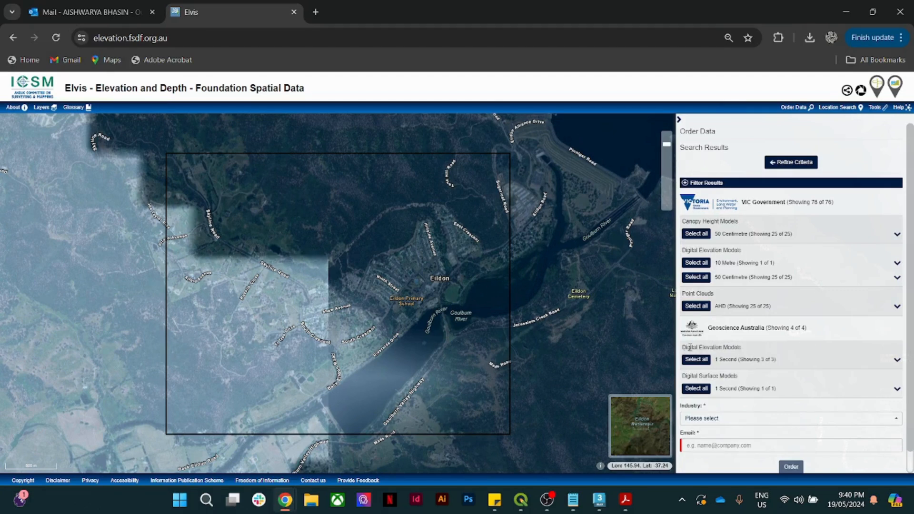
left_click(898, 361)
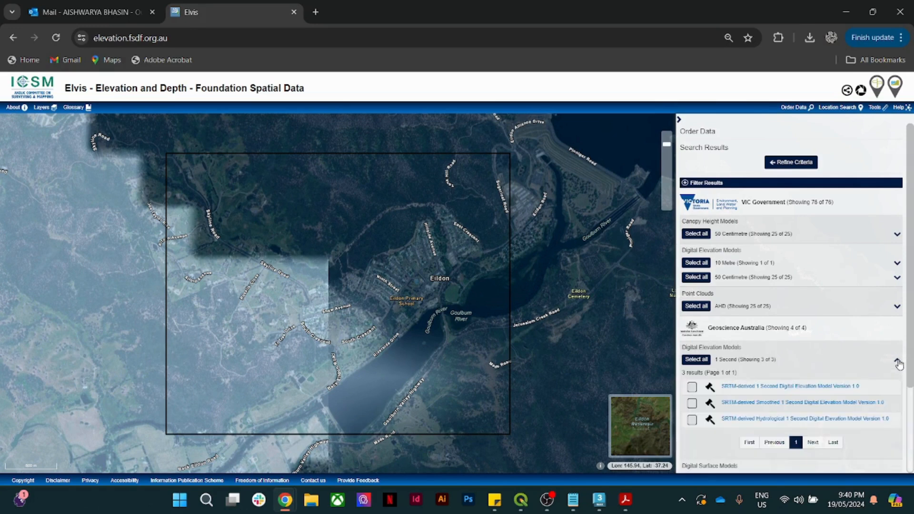
left_click(692, 388)
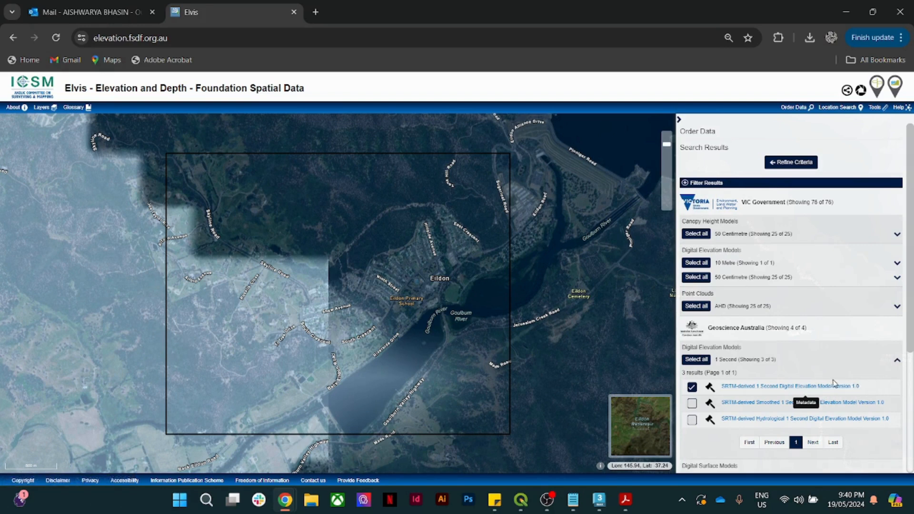
scroll(909, 259, "down", 4)
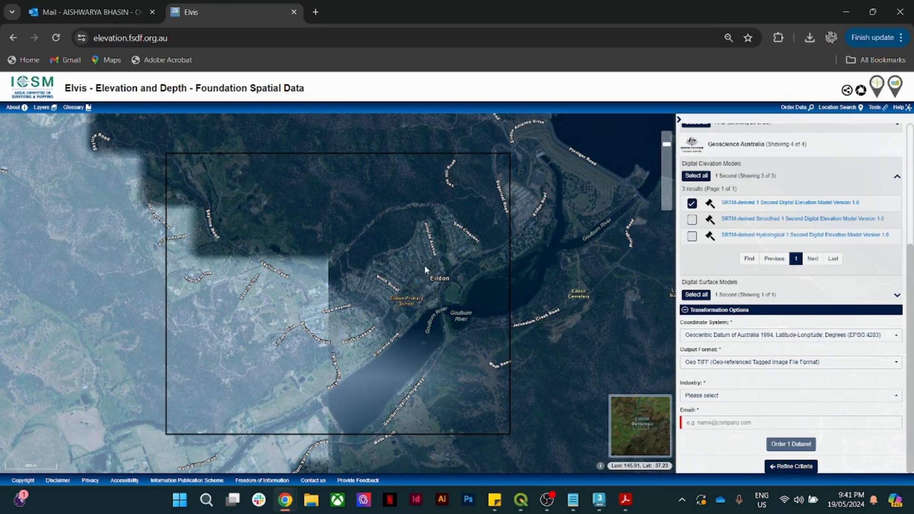
- Set the coordinate system to Map Grid of Australia Zone 55 (GDA 94) and industry to Urban Design
left_click(768, 339)
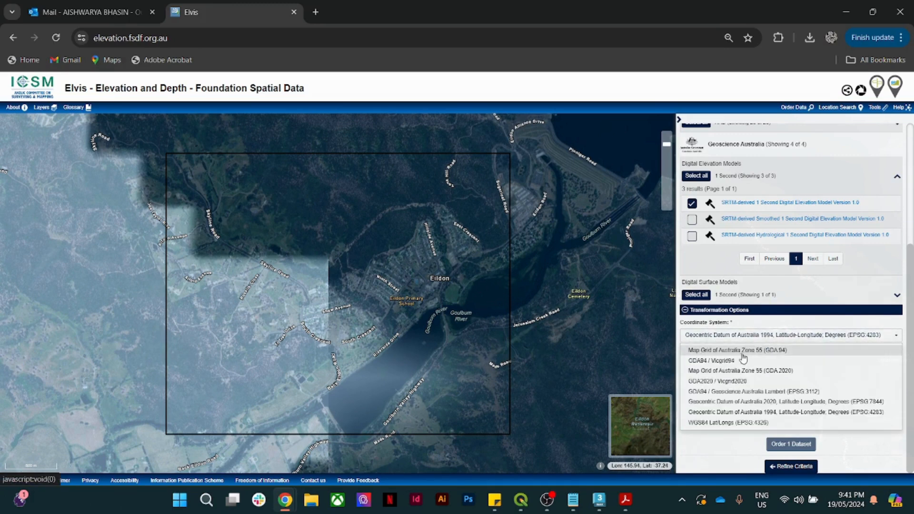
left_click(755, 352)
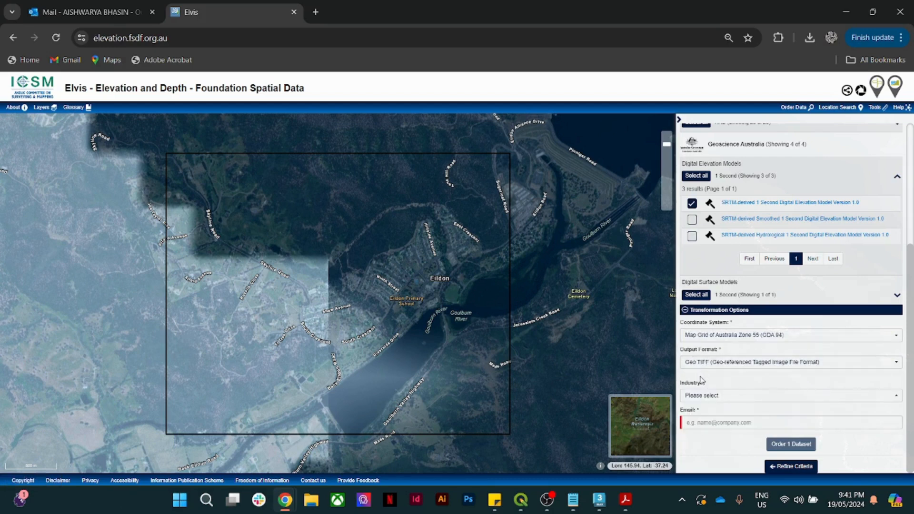
left_click(700, 395)
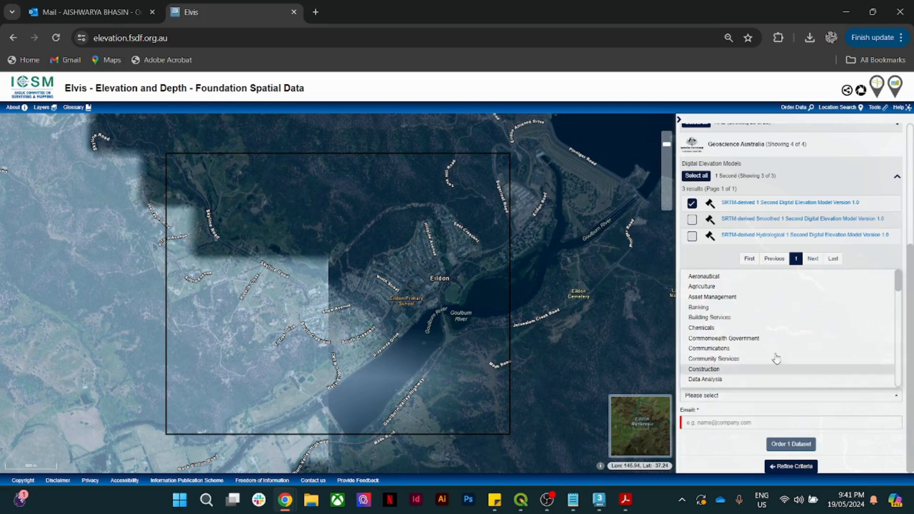
left_click_drag(902, 290, 897, 386)
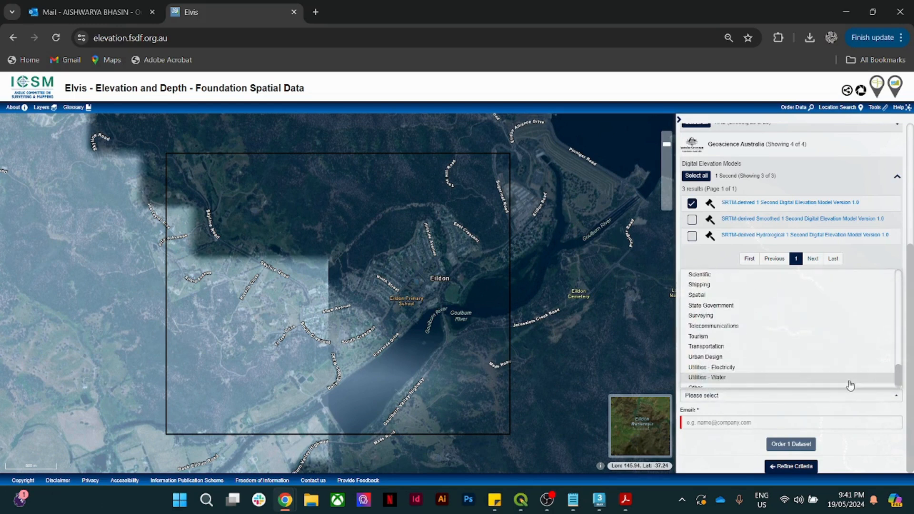
left_click(722, 359)
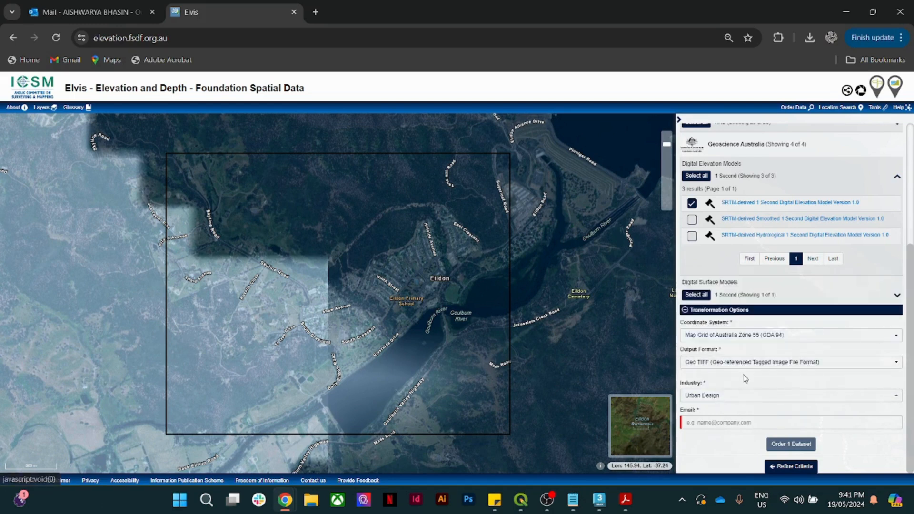
- Enter the contact e-mail address and tick the I'm not a robot check
left_click(729, 420)
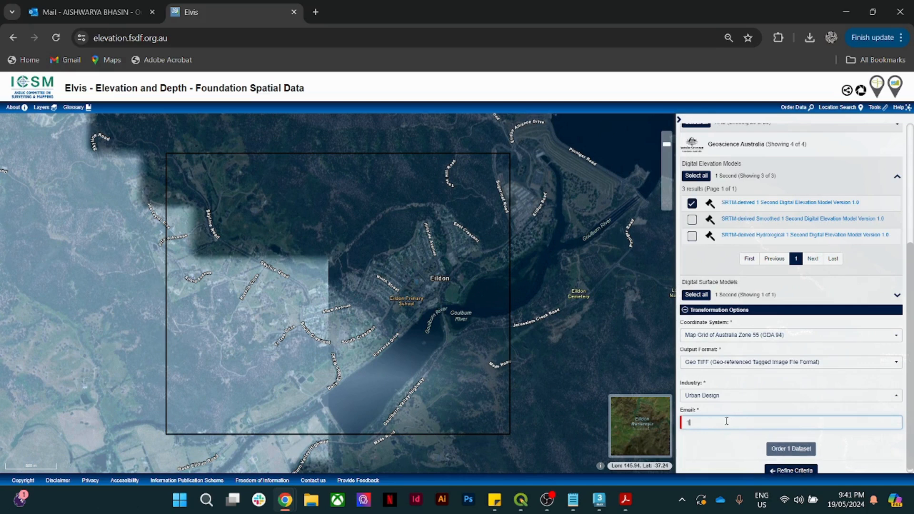
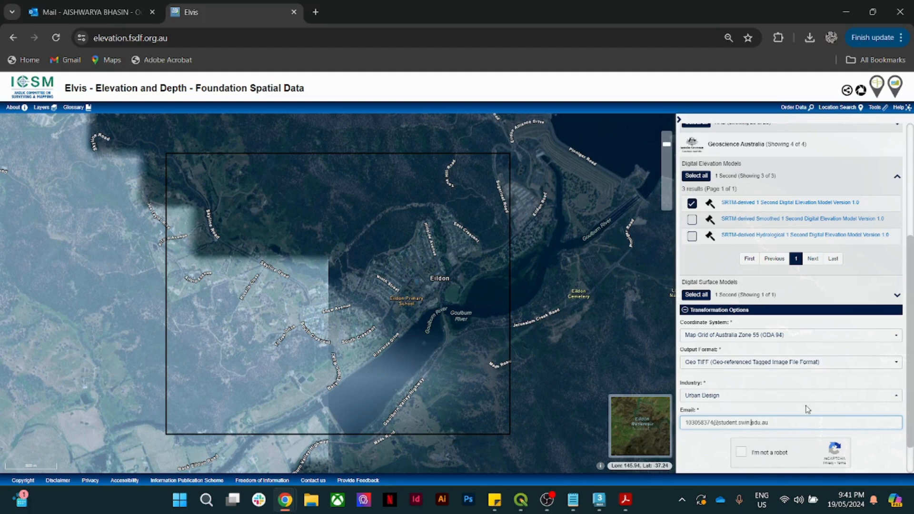
scroll(807, 409, "down", 1)
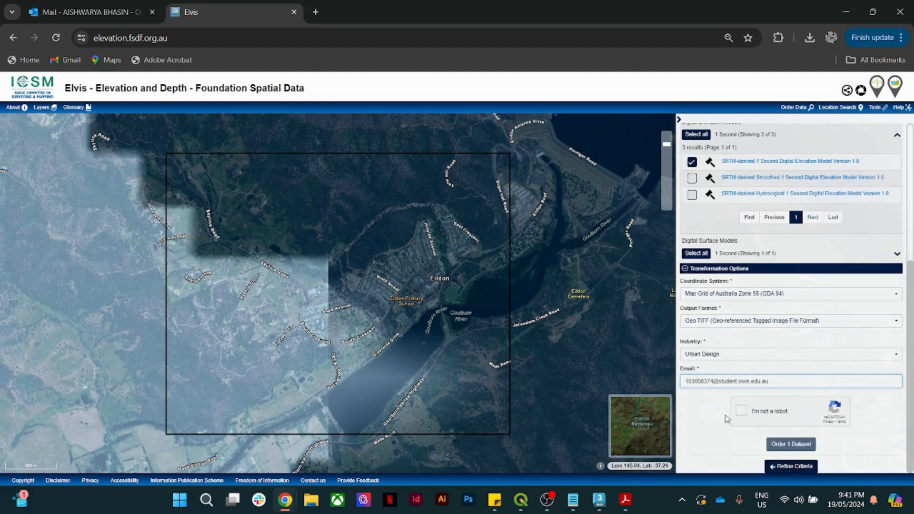
left_click(741, 411)
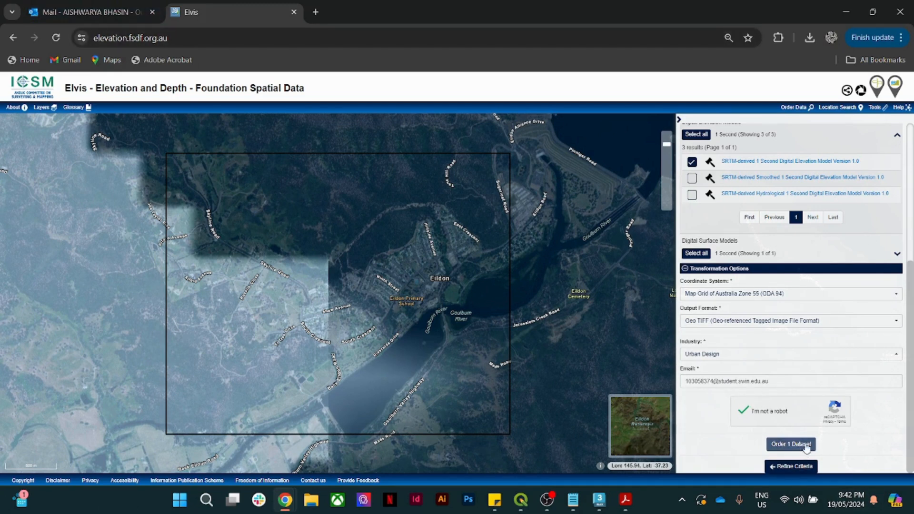
- Open the 'Your data is ready' email in Outlook and scroll through its contents
left_click(112, 14)
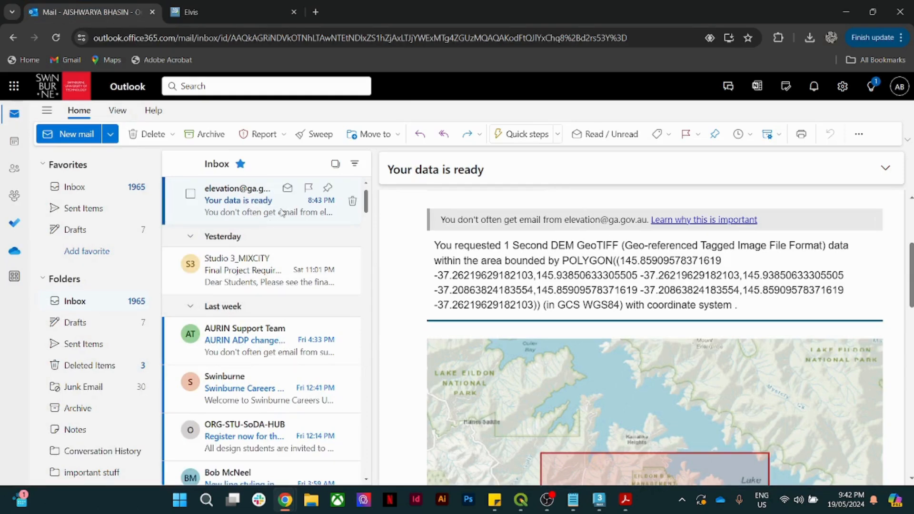
left_click_drag(393, 171, 496, 174)
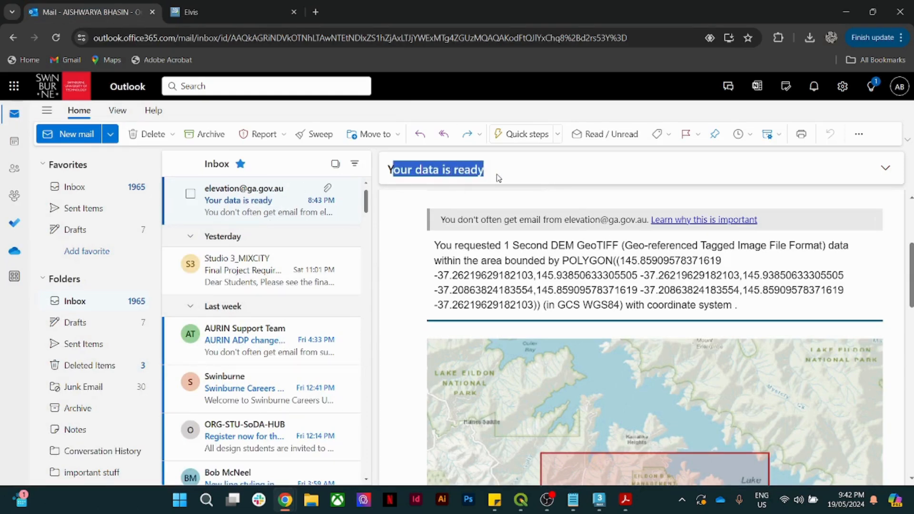
left_click(549, 238)
scroll(576, 243, "down", 5)
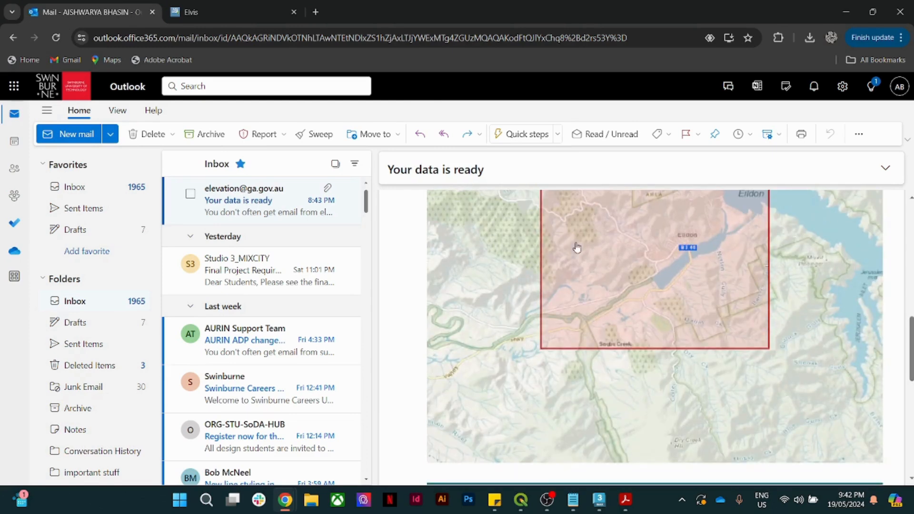
scroll(578, 247, "up", 1)
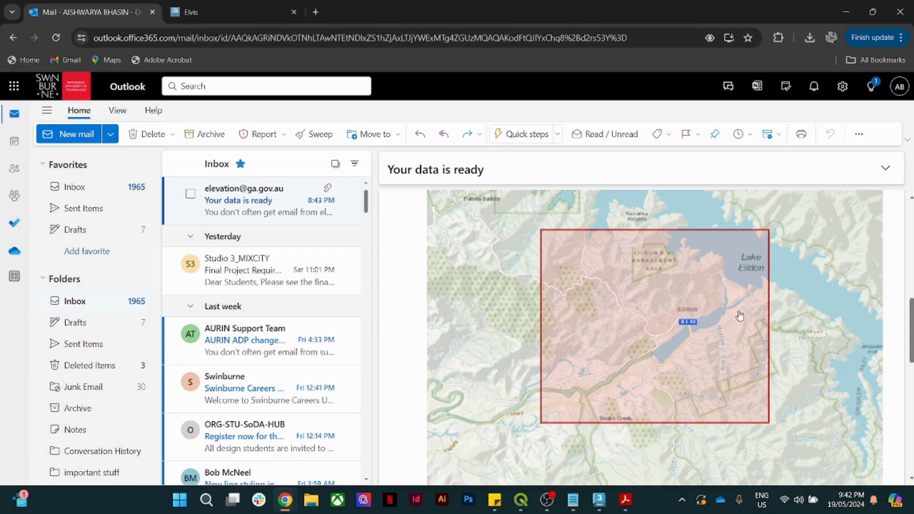
scroll(648, 292, "down", 5)
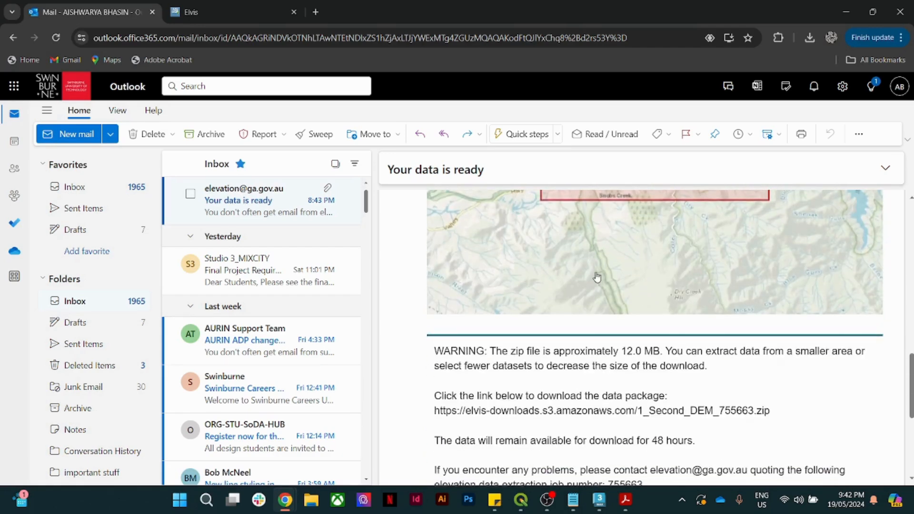
scroll(596, 274, "down", 4)
scroll(599, 280, "up", 2)
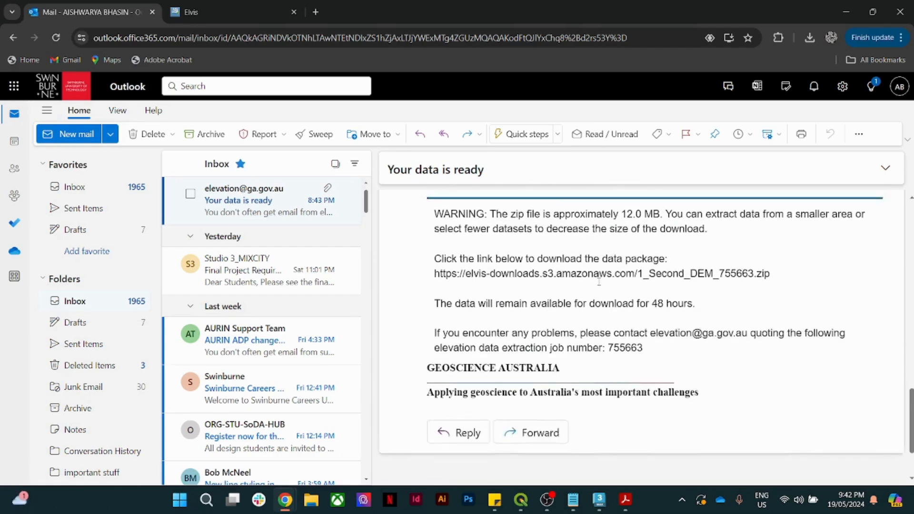
- Review the data package download link and 48-hour availability note, then switch to QGIS
left_click_drag(434, 278, 770, 284)
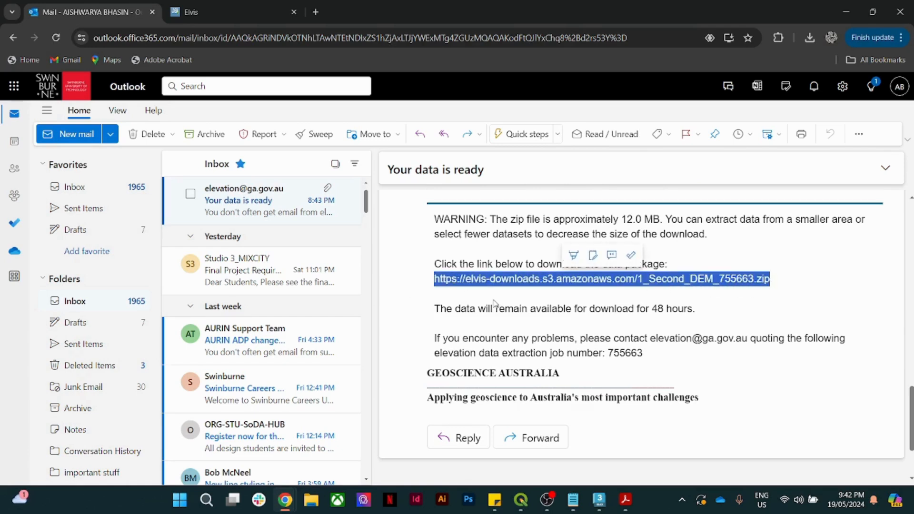
left_click(589, 306)
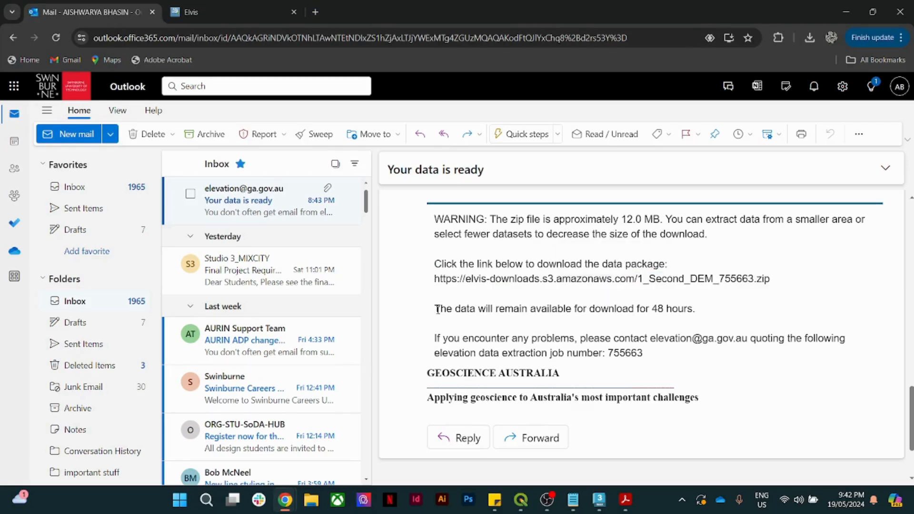
left_click_drag(437, 310, 693, 309)
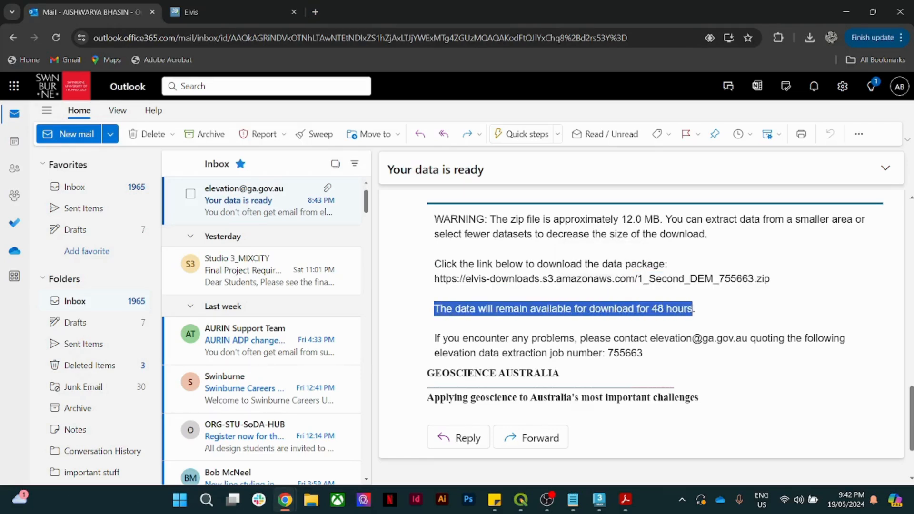
left_click(695, 314)
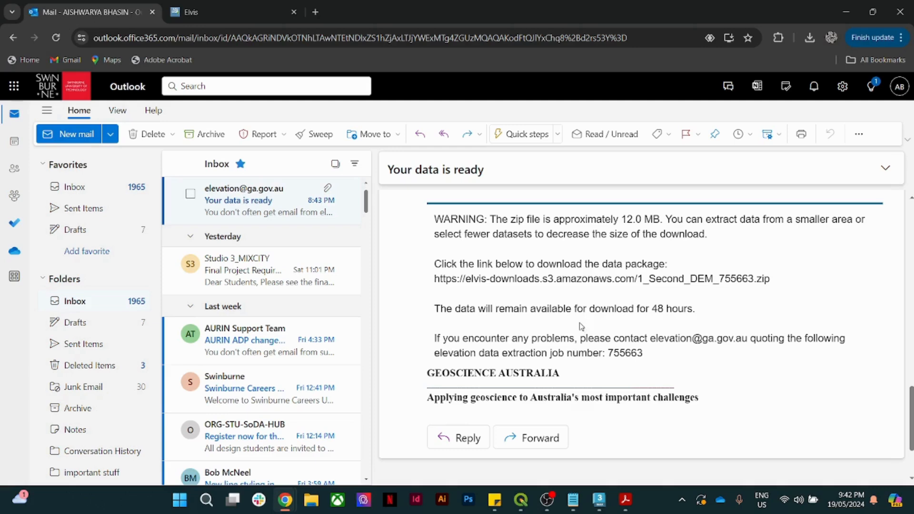
left_click(521, 500)
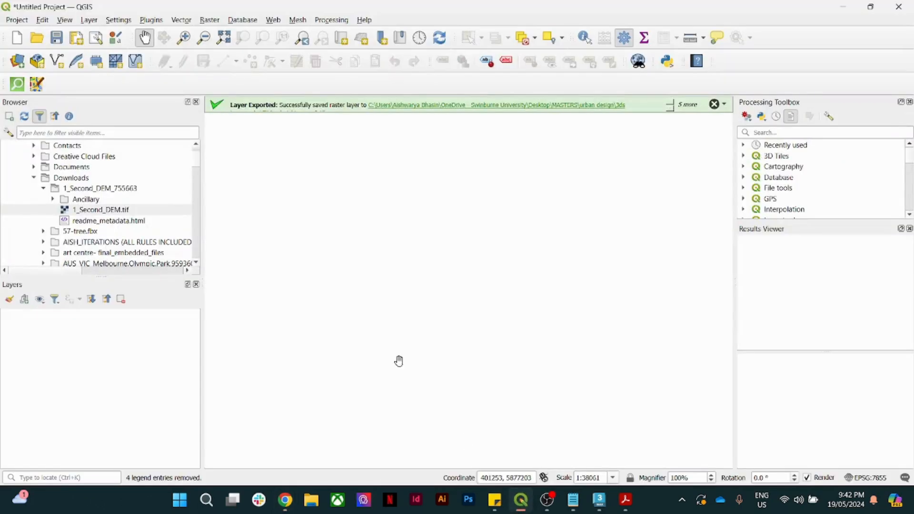
- Start a new project discarding the current one, and copy a map coordinate in EPSG:7855
left_click(17, 38)
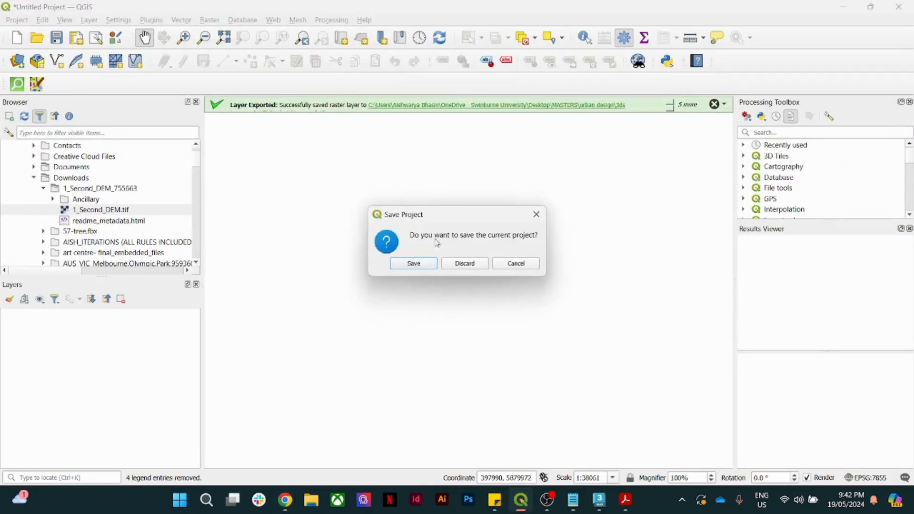
left_click(465, 265)
right_click(340, 234)
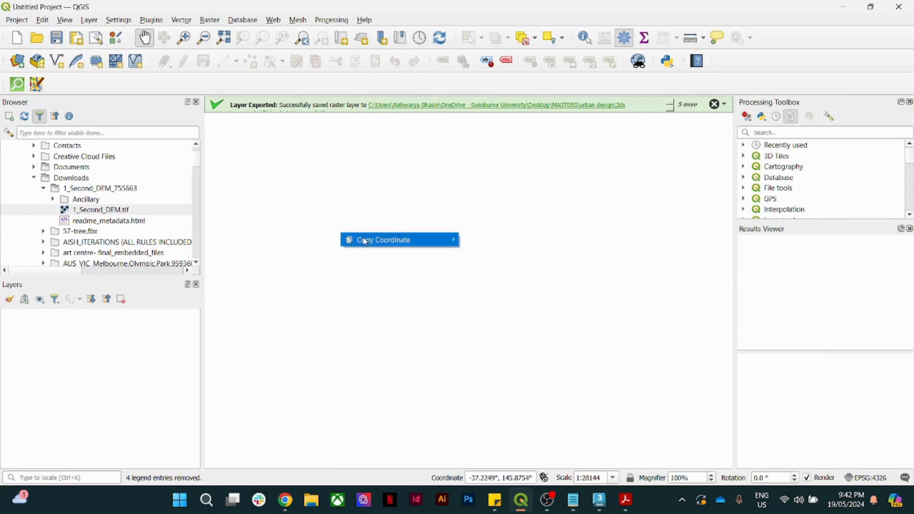
mouse_move(365, 241)
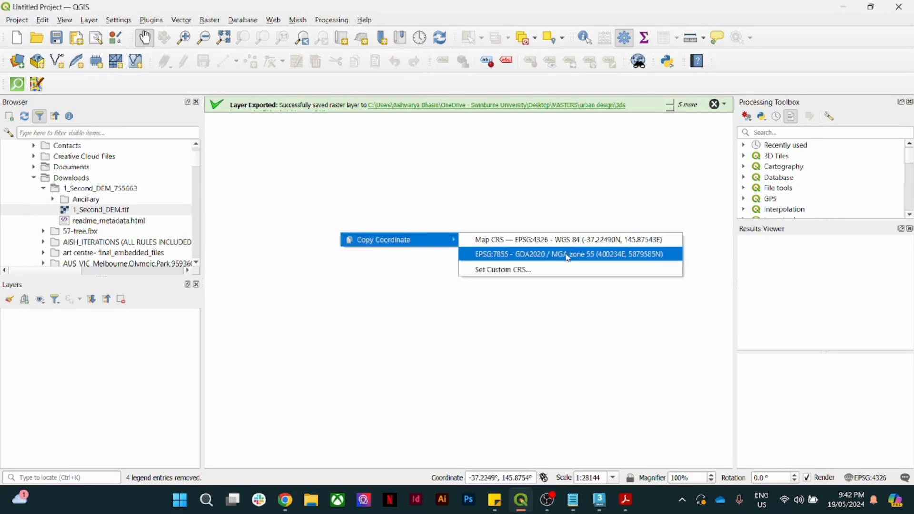
left_click(542, 260)
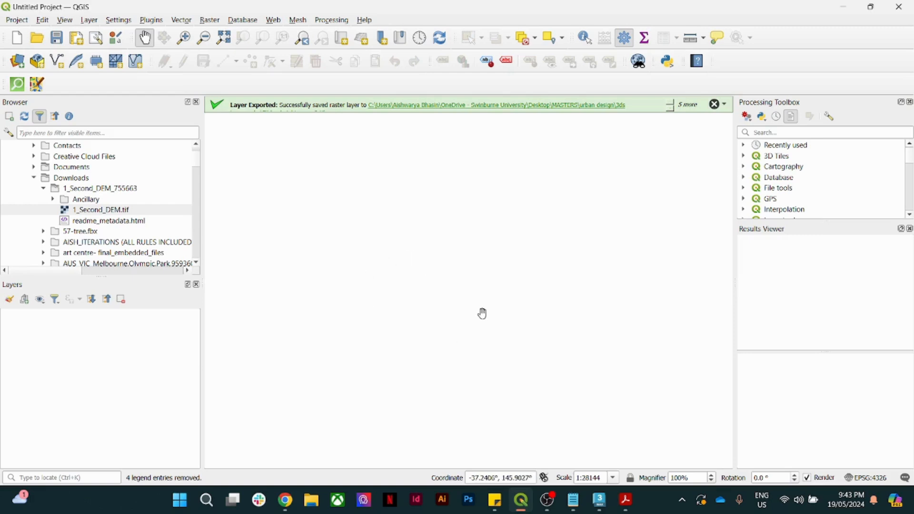
- Add 1_Second_DEM.tif from the 1_Second_DEM_755663 folder to the map as a layer
left_click(98, 189)
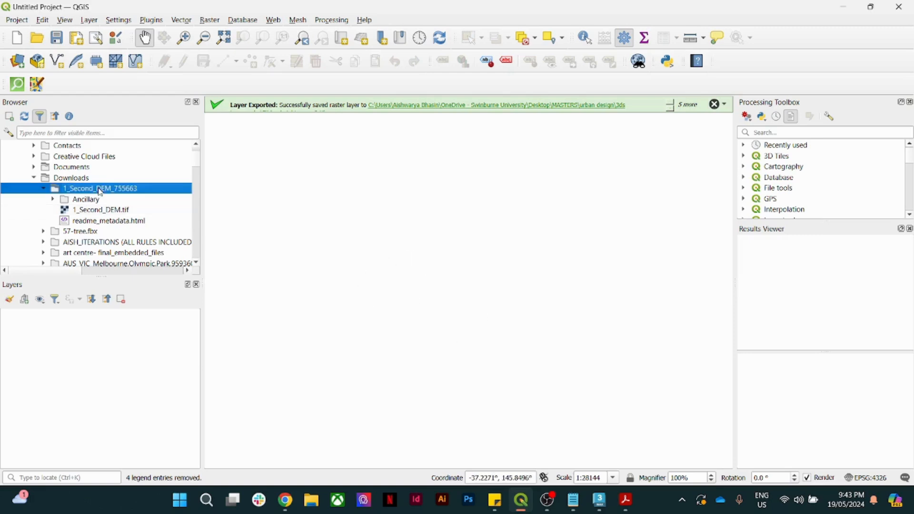
left_click(99, 213)
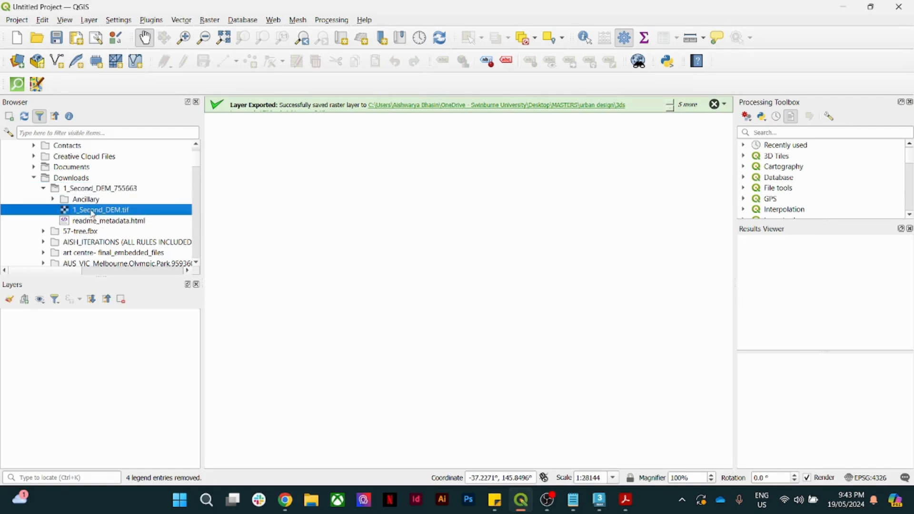
left_click_drag(93, 214, 378, 257)
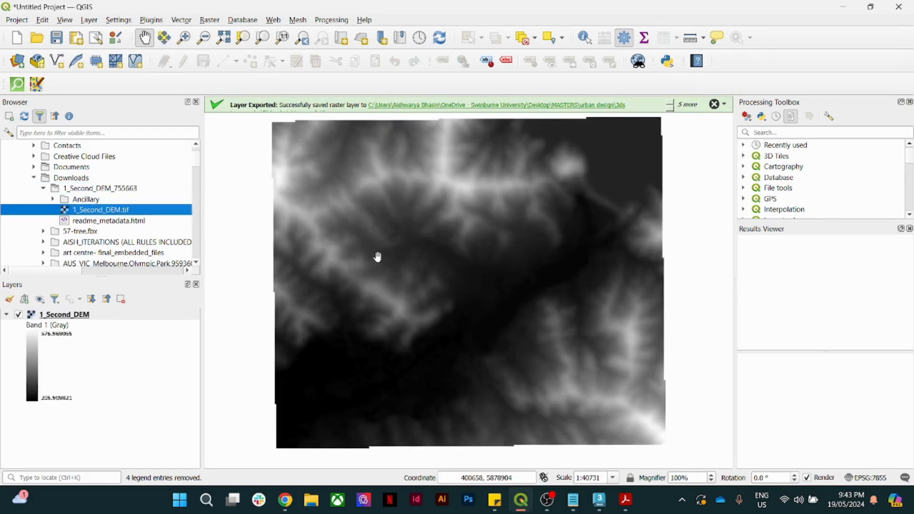
- Open the 1_Second_DEM layer properties and select its dimensions, X: 288 Y: 195
right_click(53, 317)
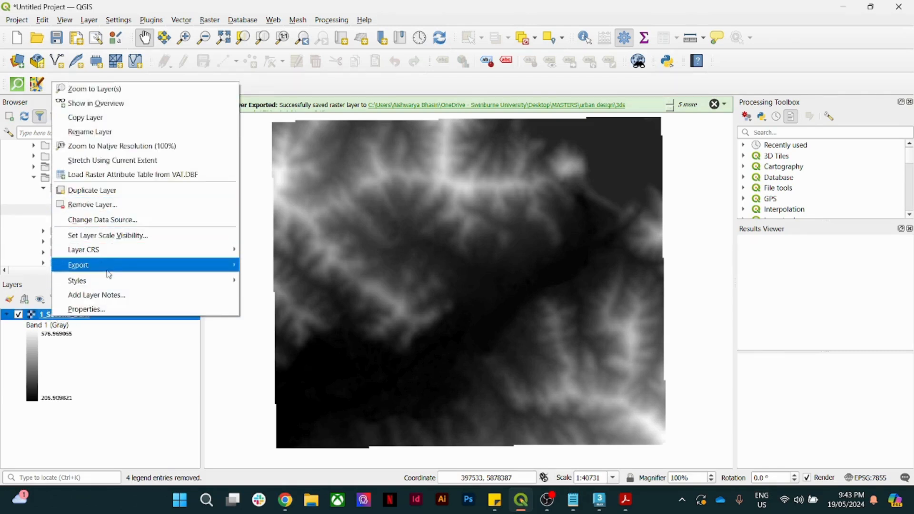
left_click(101, 306)
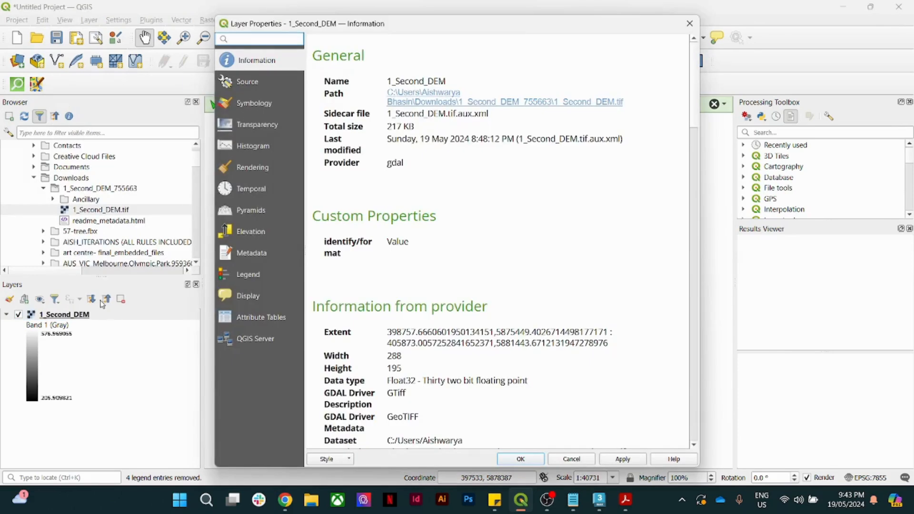
scroll(443, 238, "down", 5)
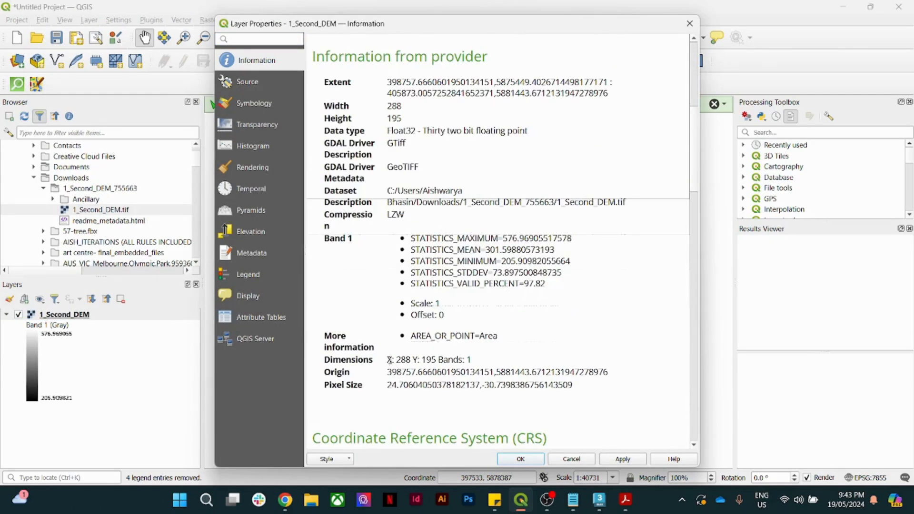
left_click_drag(387, 360, 470, 360)
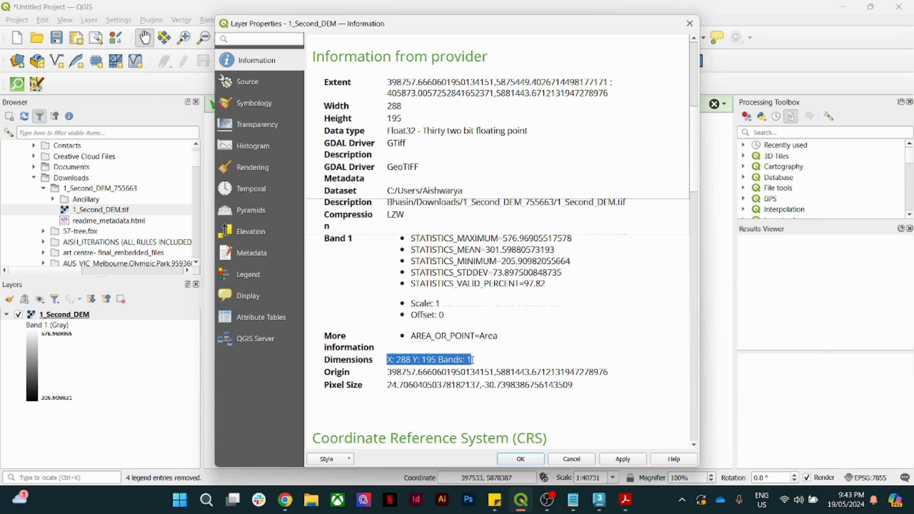
left_click(430, 359)
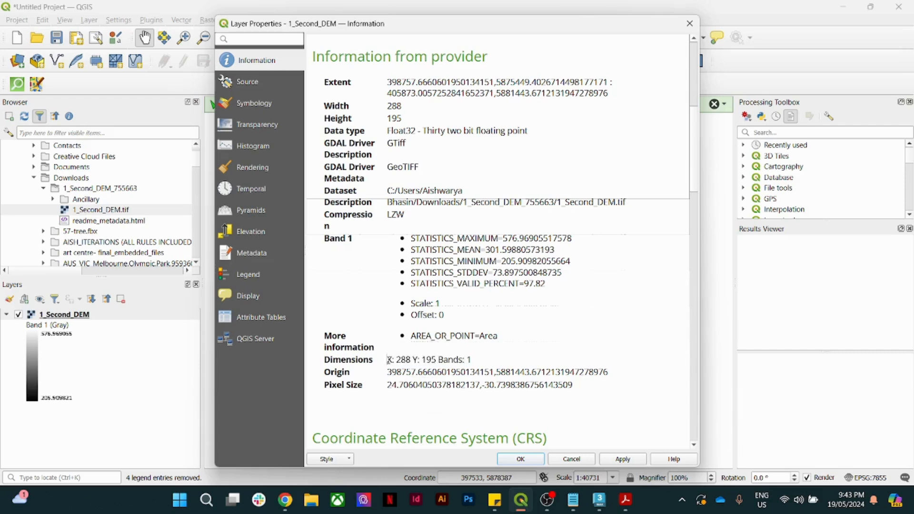
left_click_drag(388, 360, 435, 360)
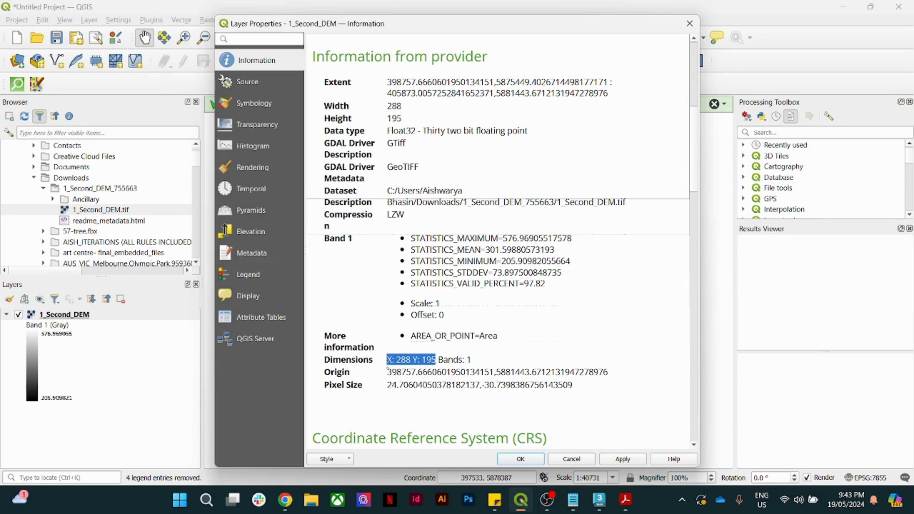
left_click(387, 366)
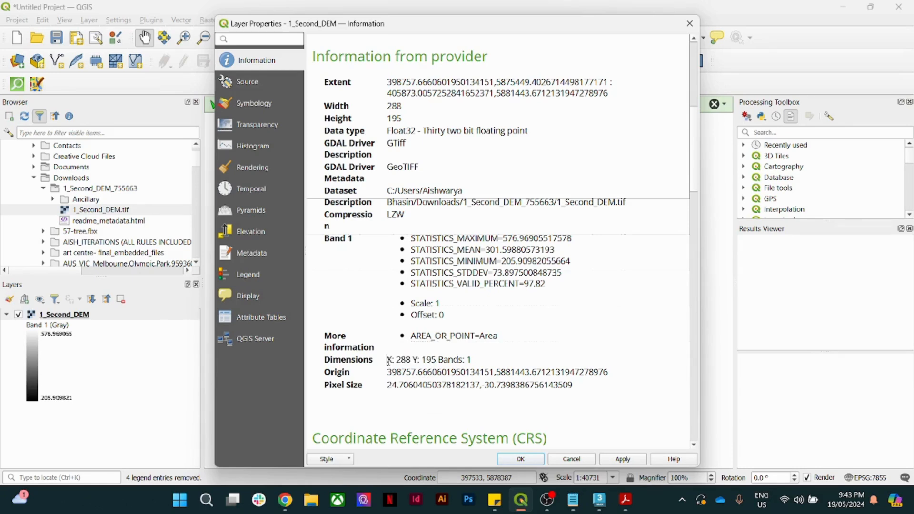
left_click_drag(388, 360, 435, 361)
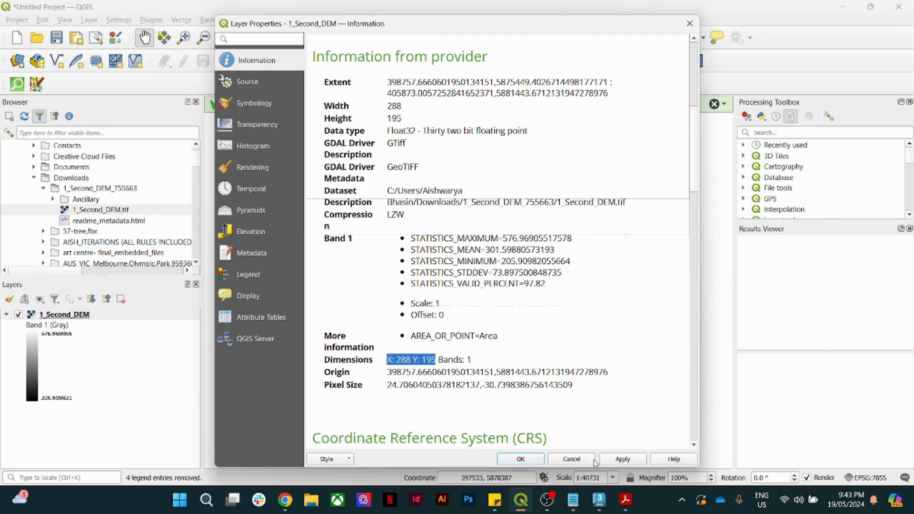
- Record the 288 × 195 dimensions in Notepad and close the layer properties
mouse_move(573, 500)
left_click(576, 462)
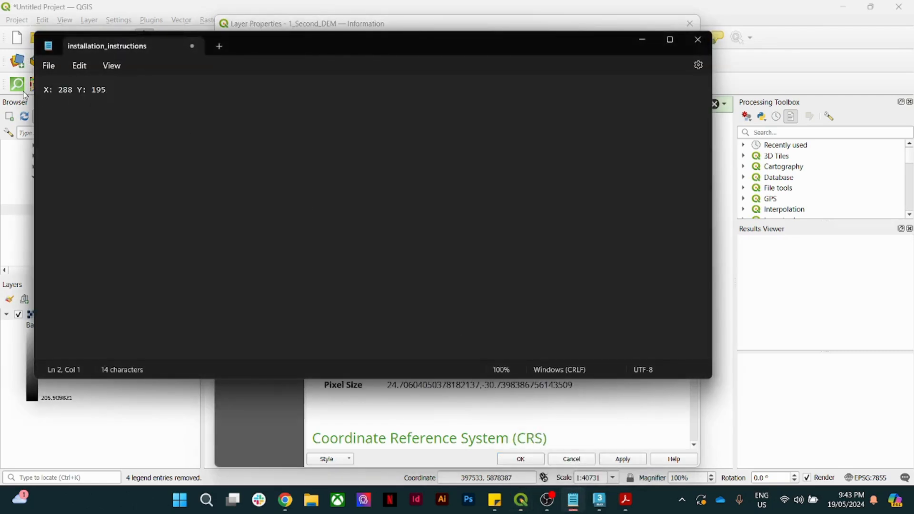
left_click(654, 39)
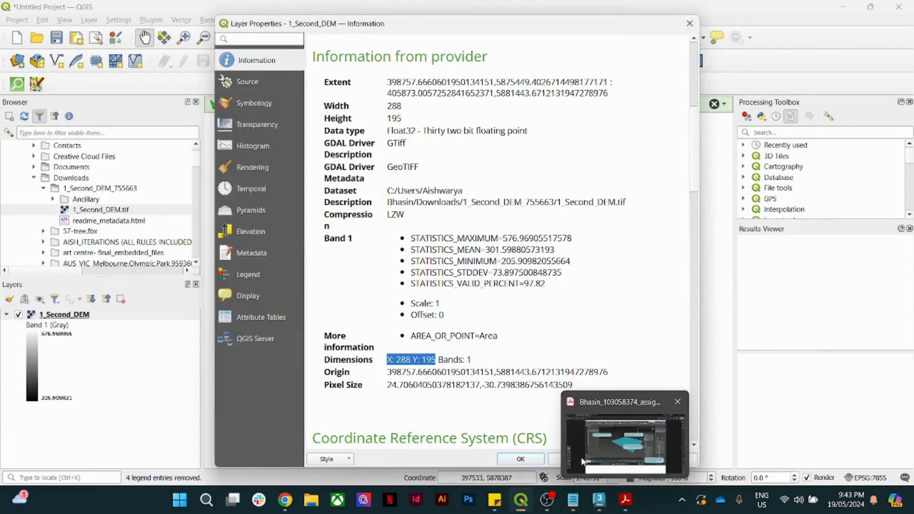
left_click(569, 459)
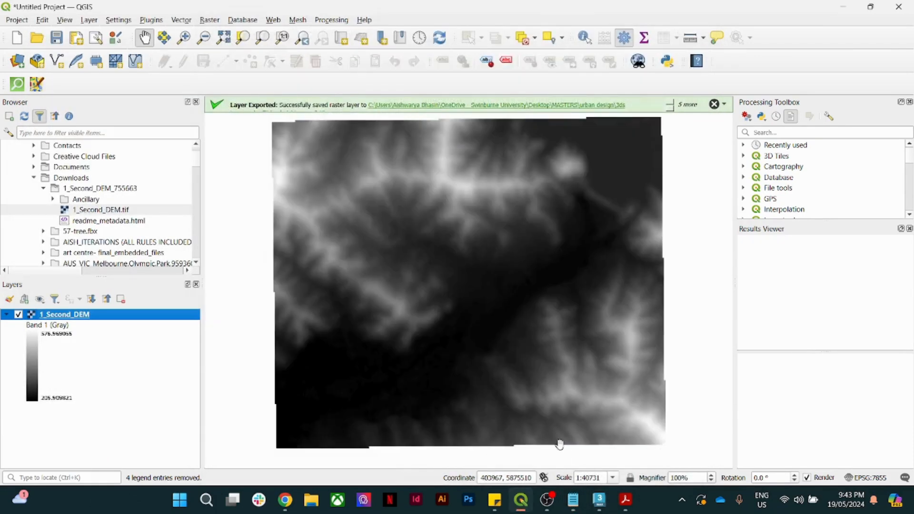
- Save the DEM as a rendered-image GeoTIFF replacing Eildon heightmap.tif, adding it to the map
right_click(75, 318)
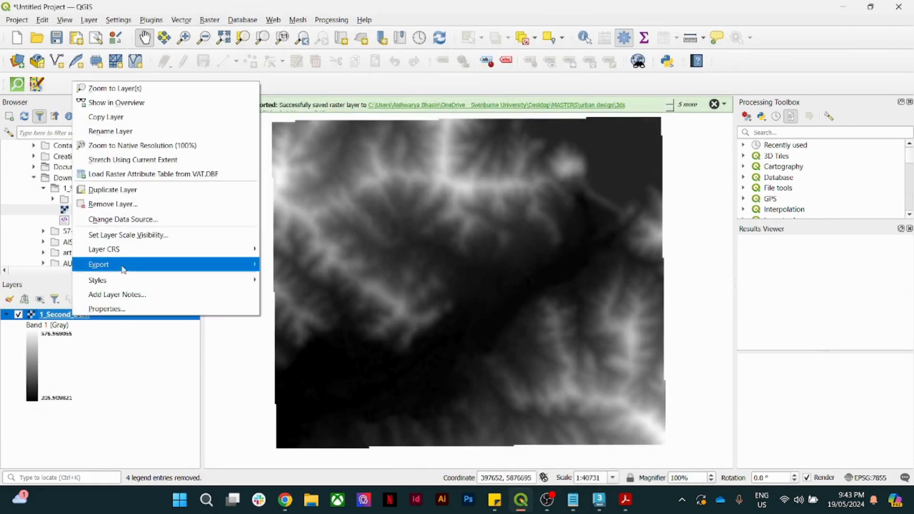
mouse_move(123, 266)
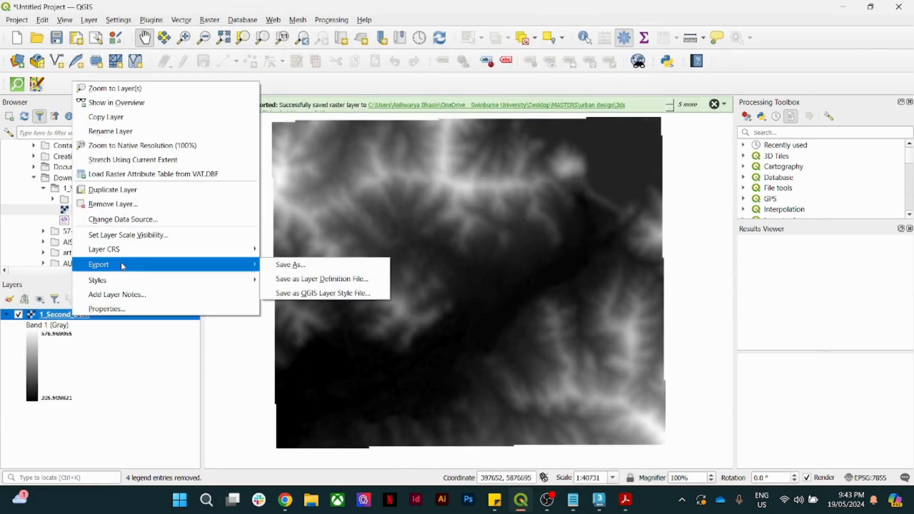
left_click(293, 265)
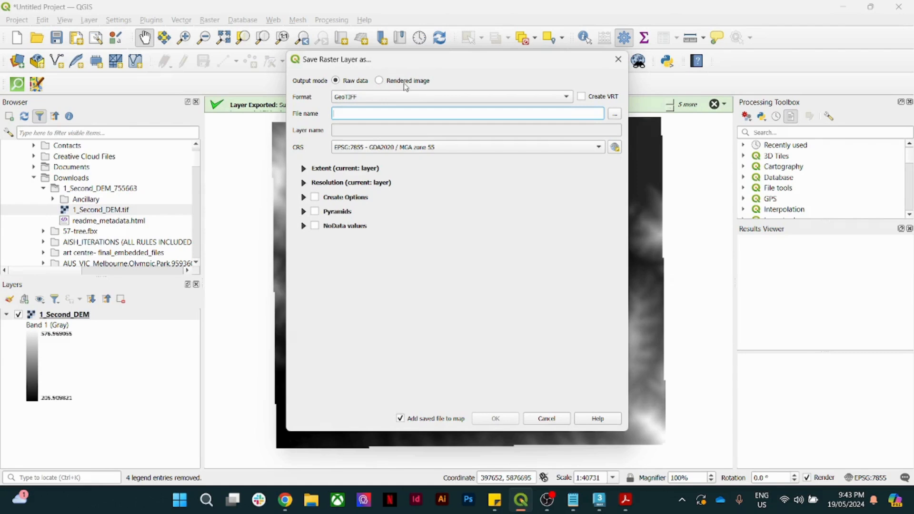
left_click(379, 81)
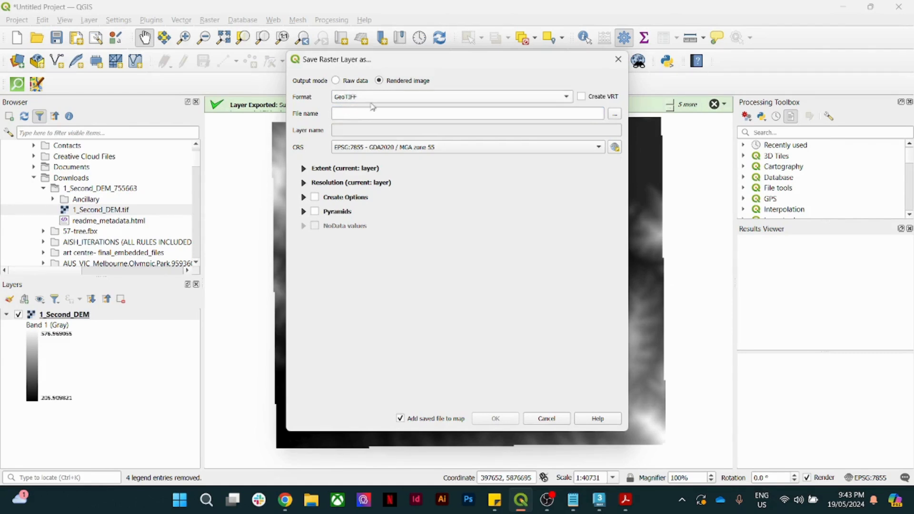
left_click(615, 115)
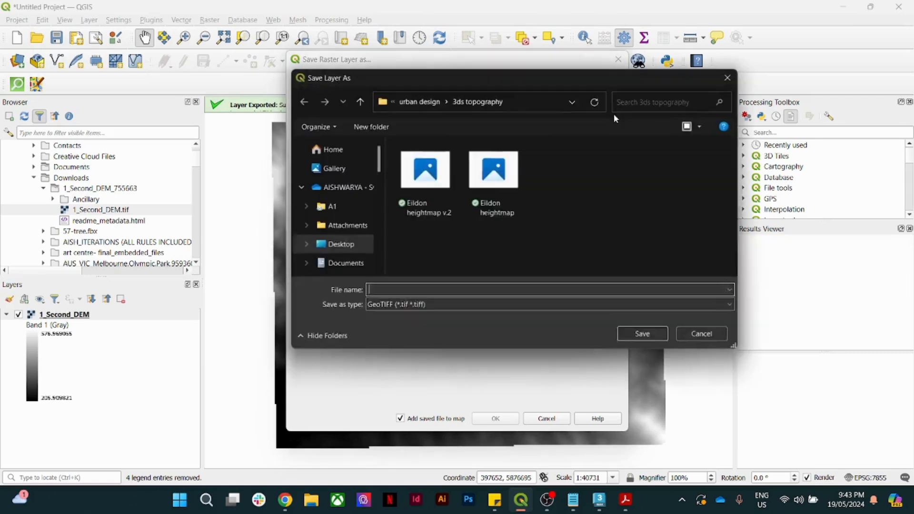
left_click(494, 176)
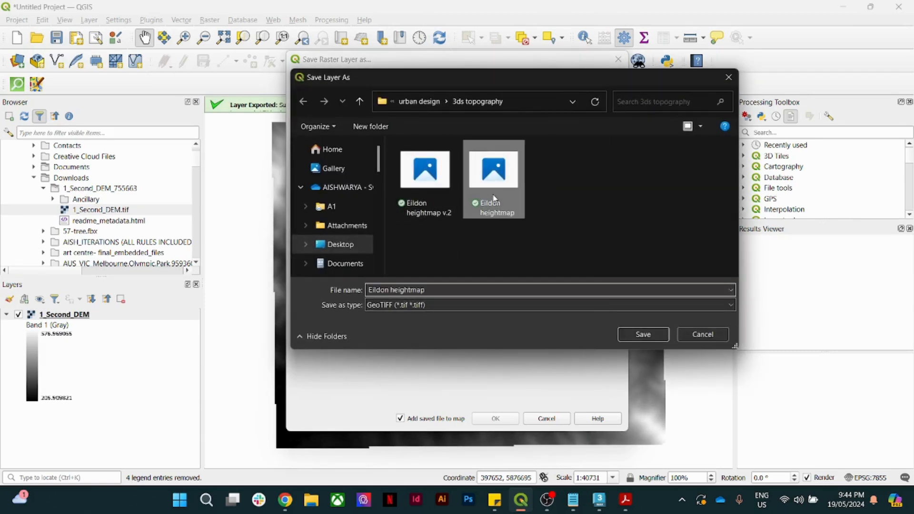
left_click(625, 336)
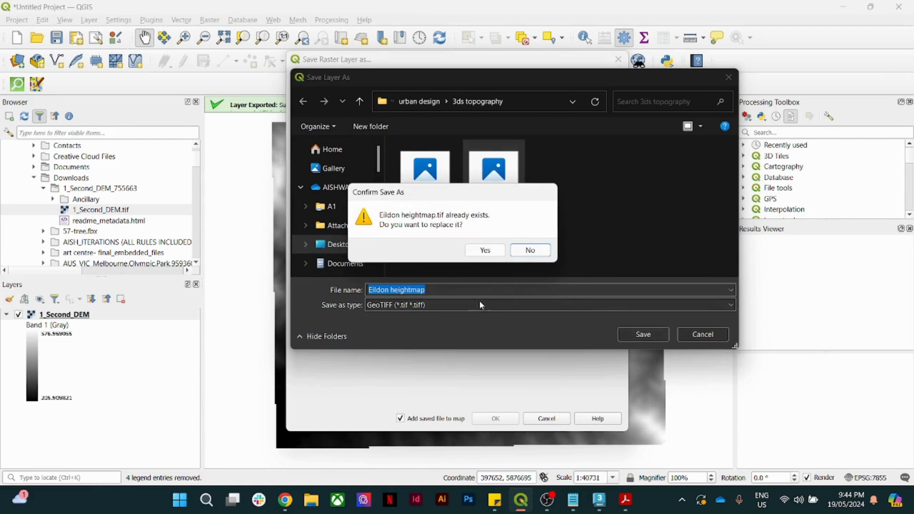
left_click(481, 249)
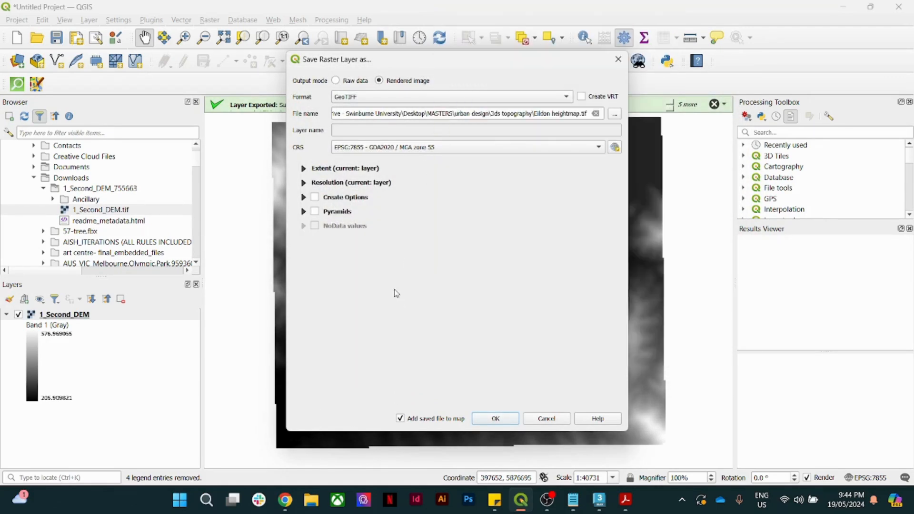
left_click(495, 419)
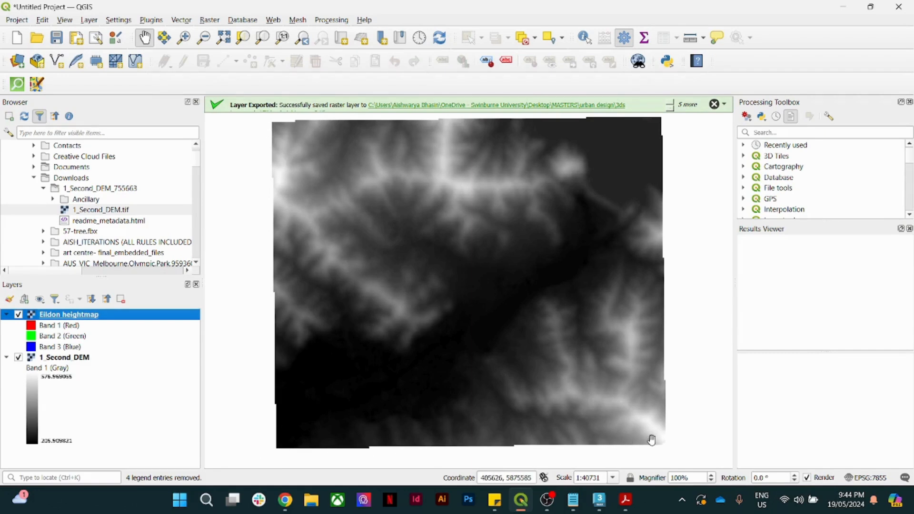
- Open the Raster > Conversion > Translate tool for the Eildon heightmap
right_click(63, 316)
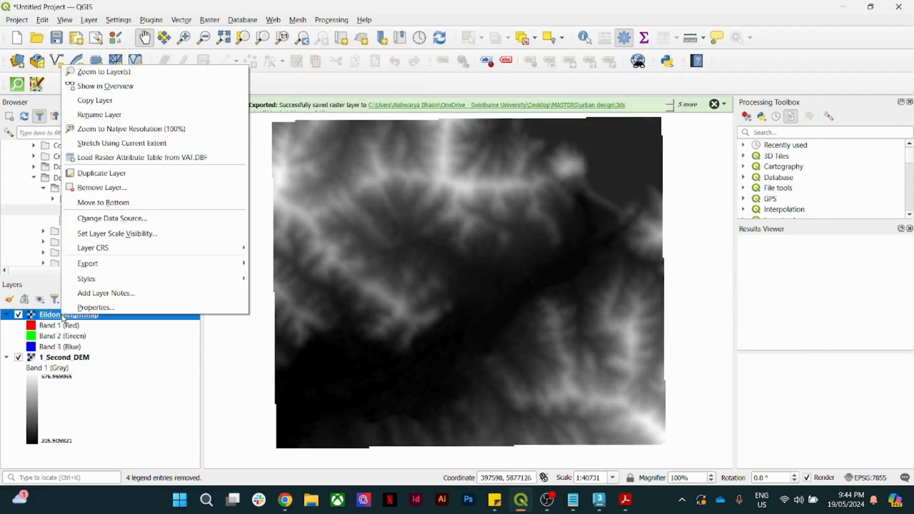
left_click(45, 316)
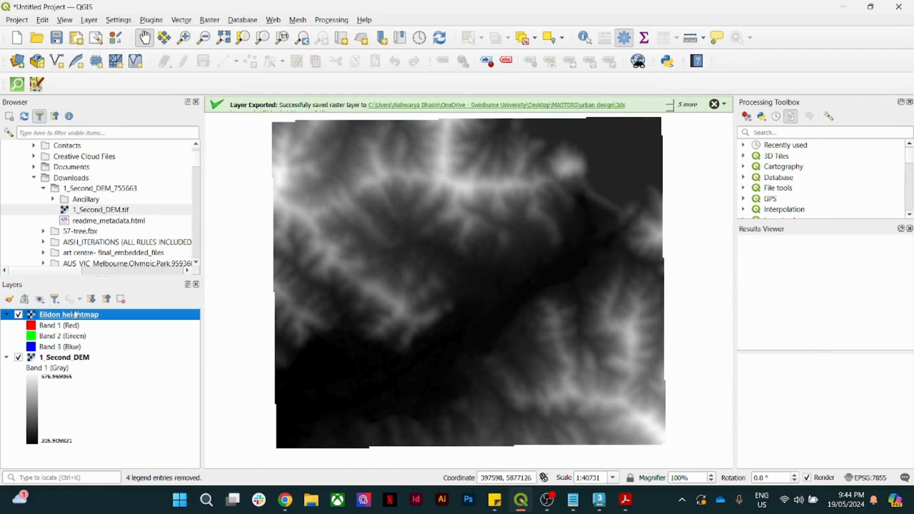
left_click(204, 21)
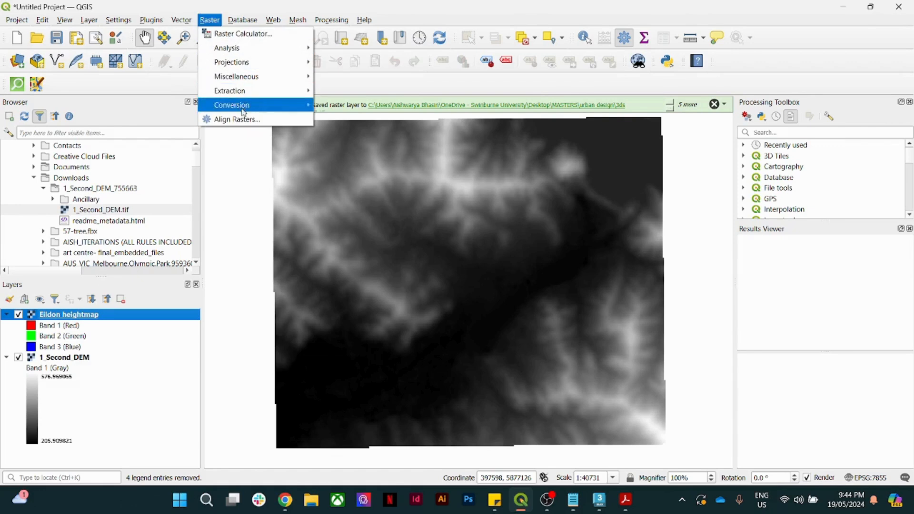
mouse_move(263, 109)
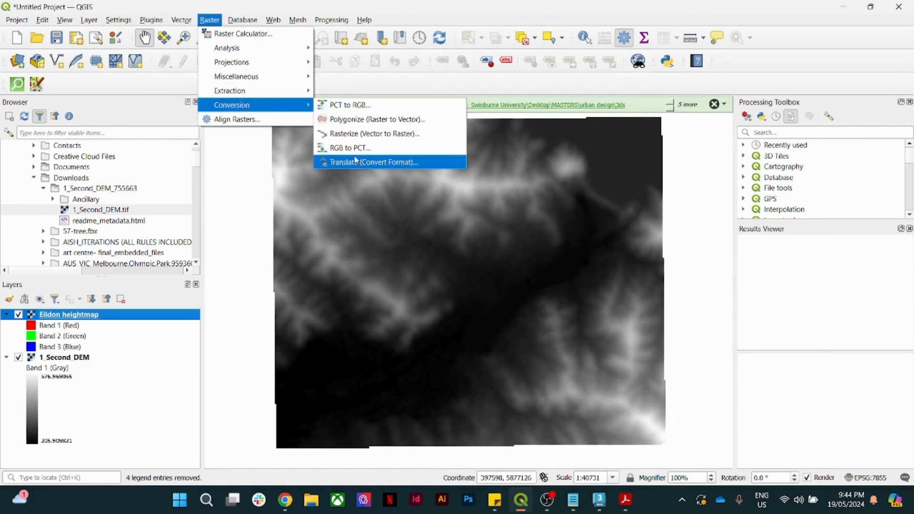
left_click(341, 165)
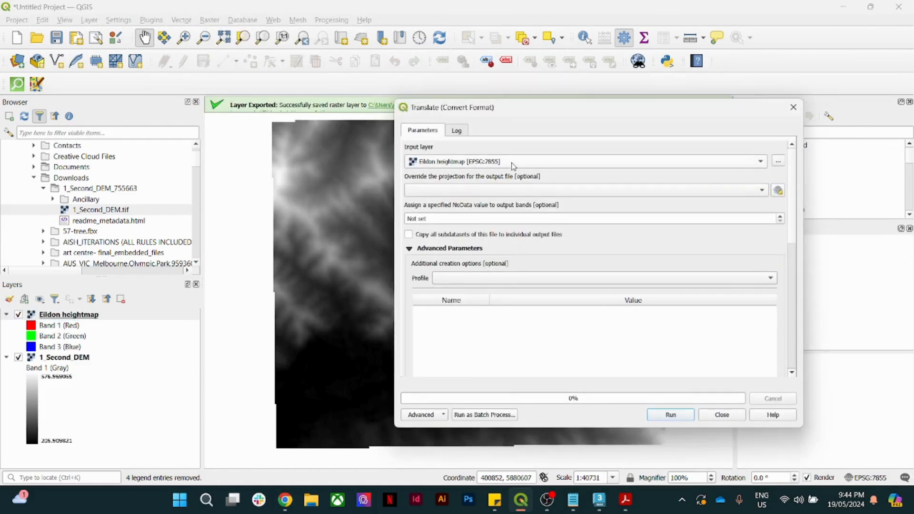
- Translate using project CRS EPSG:7855 and High Compression, then select the new Converted layer
left_click(512, 191)
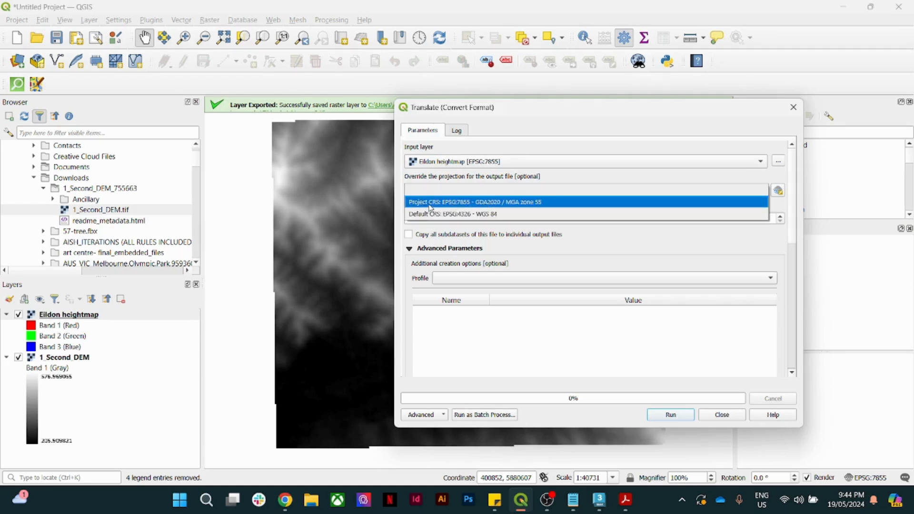
left_click(446, 205)
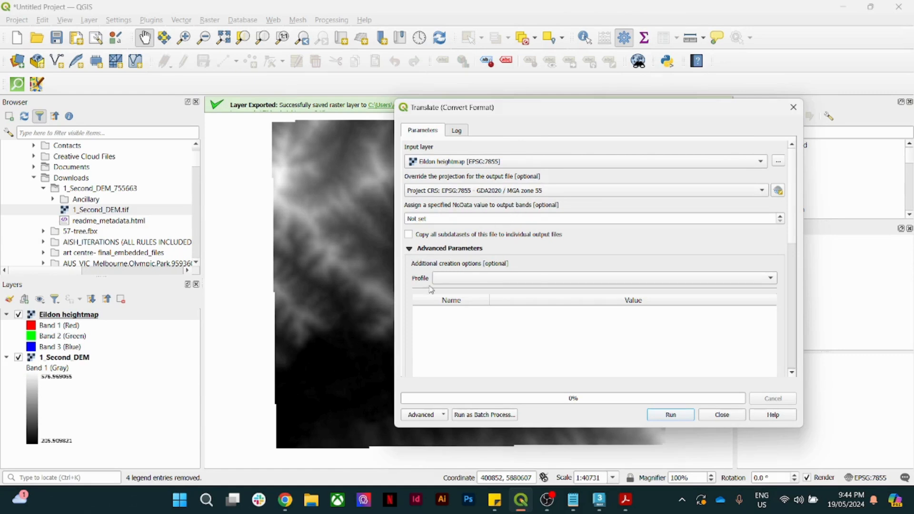
left_click(474, 278)
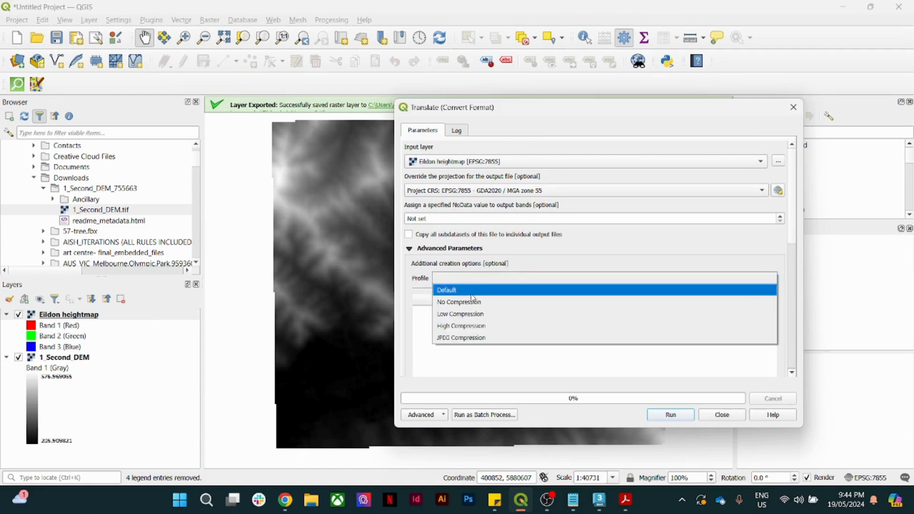
left_click(477, 326)
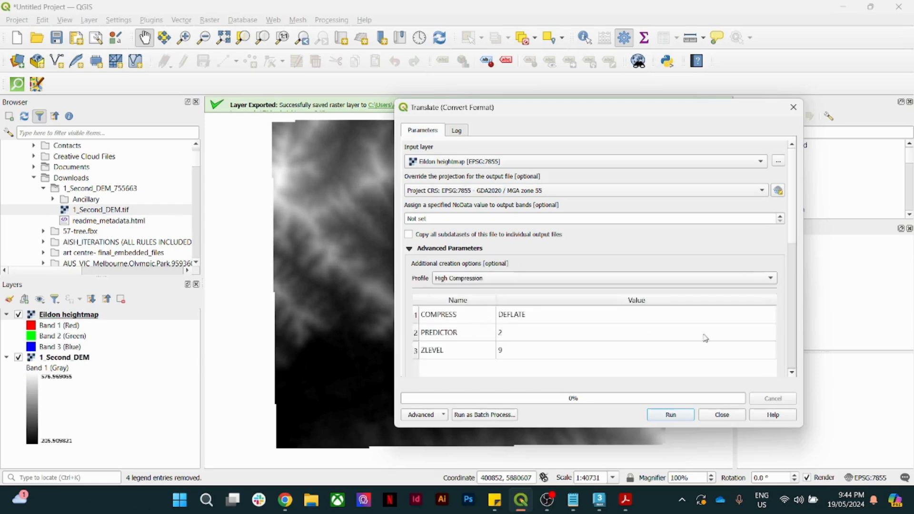
left_click_drag(795, 229, 791, 354)
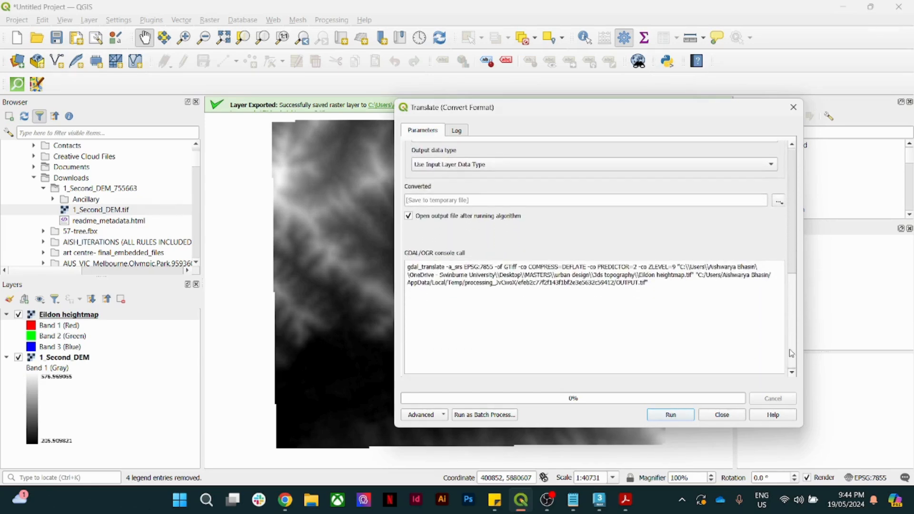
left_click(680, 414)
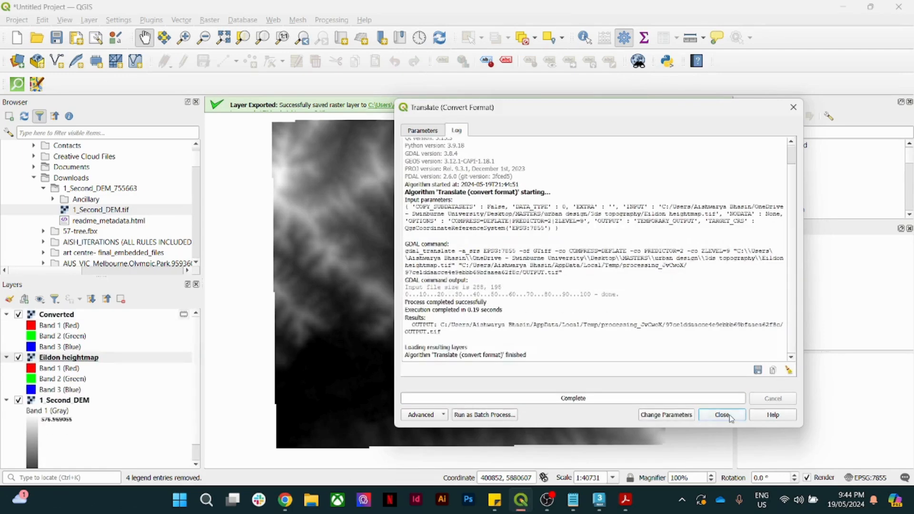
left_click(730, 416)
left_click(60, 317)
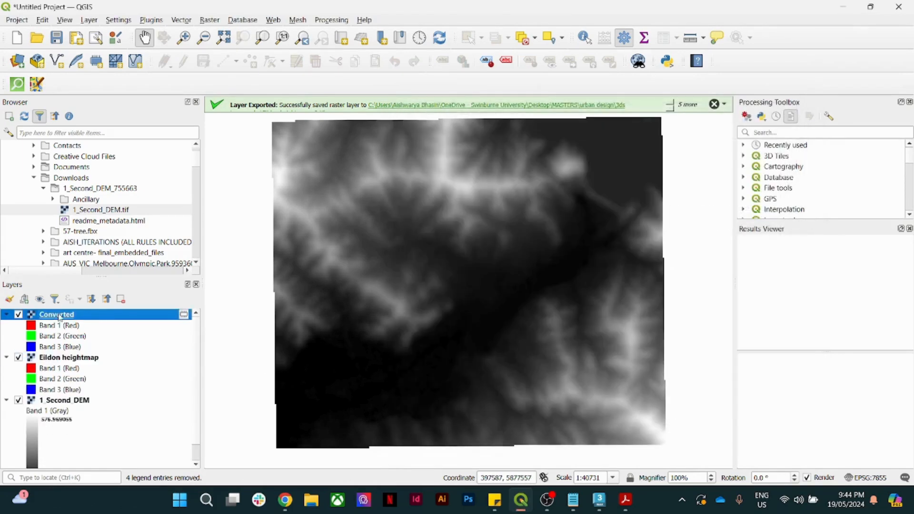
- Export the Converted layer as a rendered image, overwriting Eildon heightmap v.2.tif
mouse_move(186, 318)
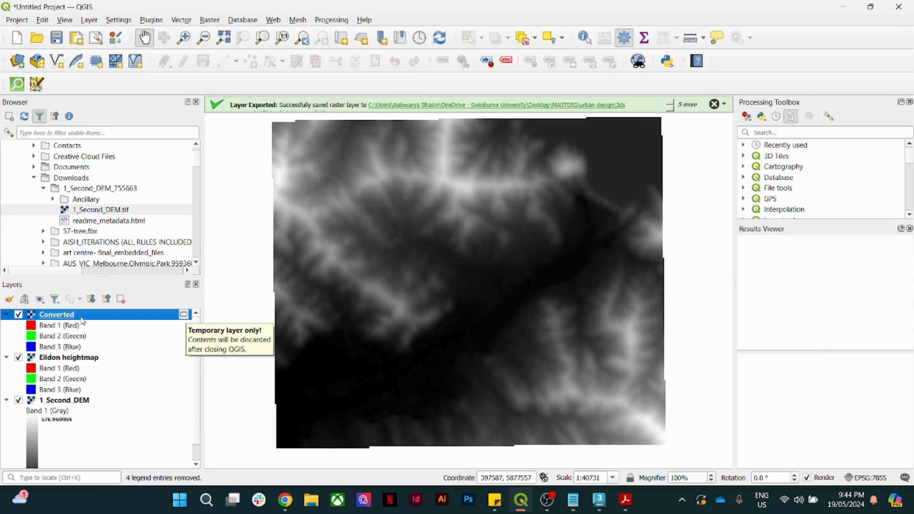
mouse_move(81, 318)
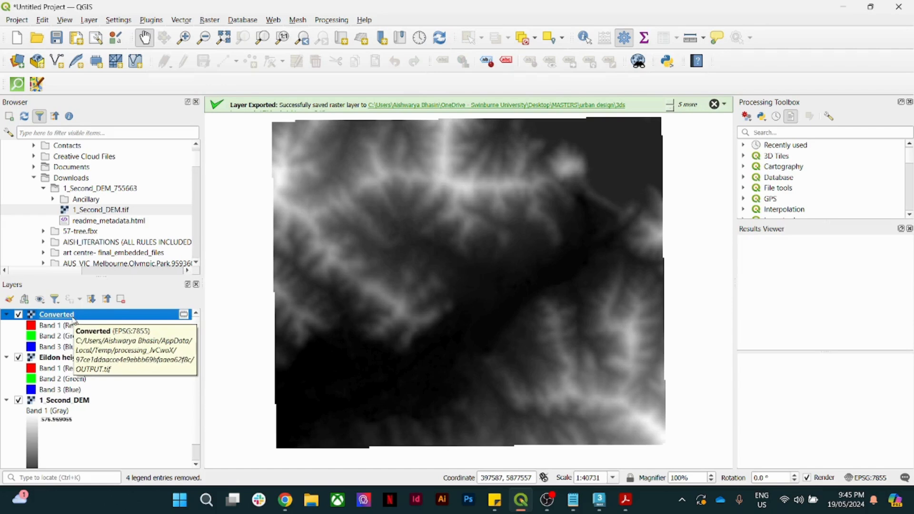
right_click(74, 319)
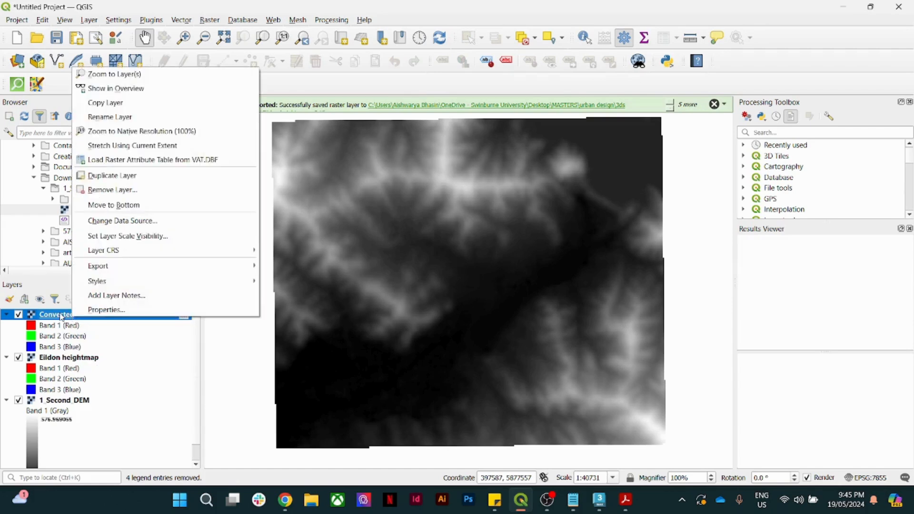
mouse_move(109, 270)
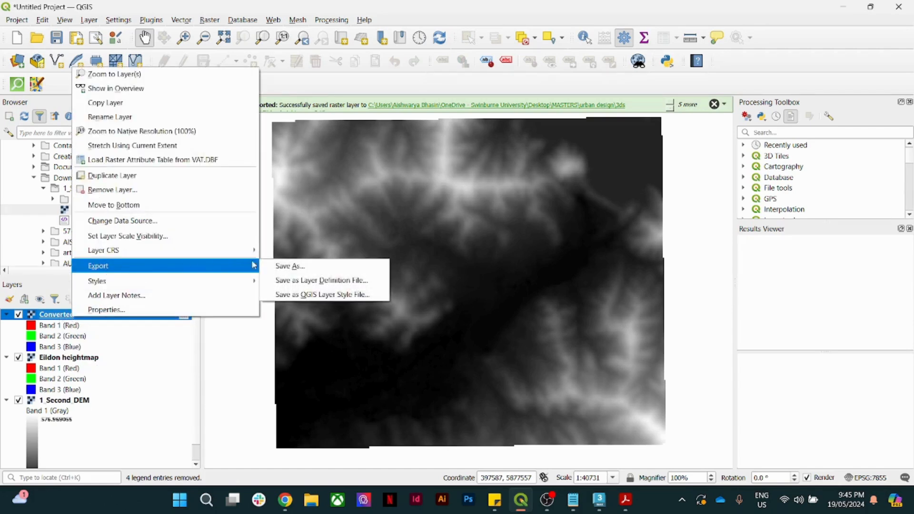
left_click(310, 272)
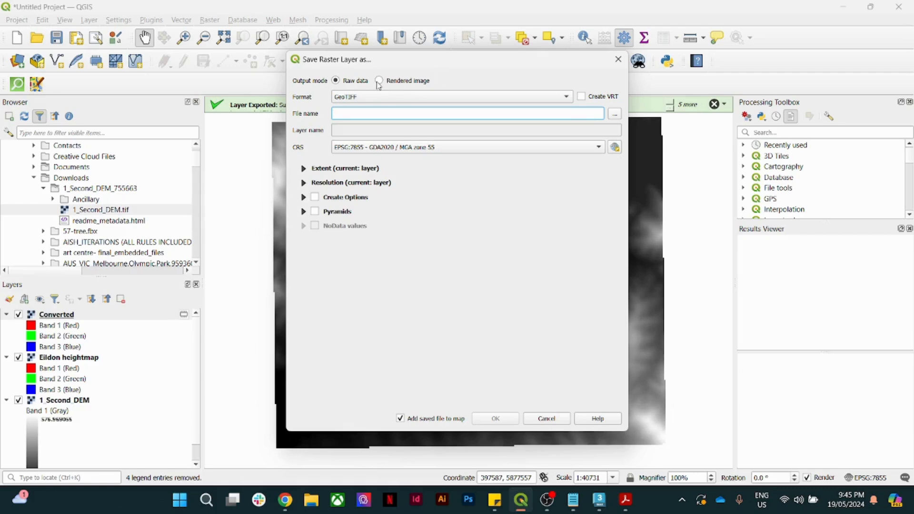
left_click(379, 81)
left_click(614, 116)
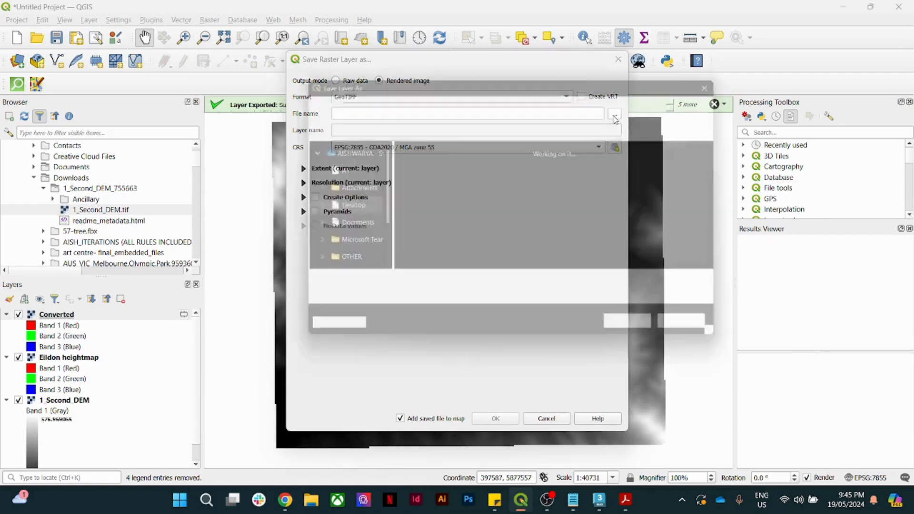
left_click(434, 190)
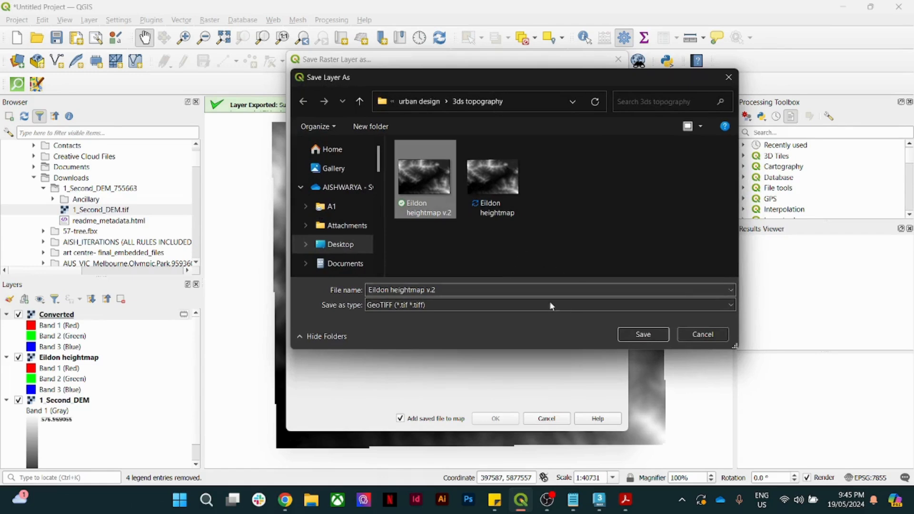
left_click(643, 333)
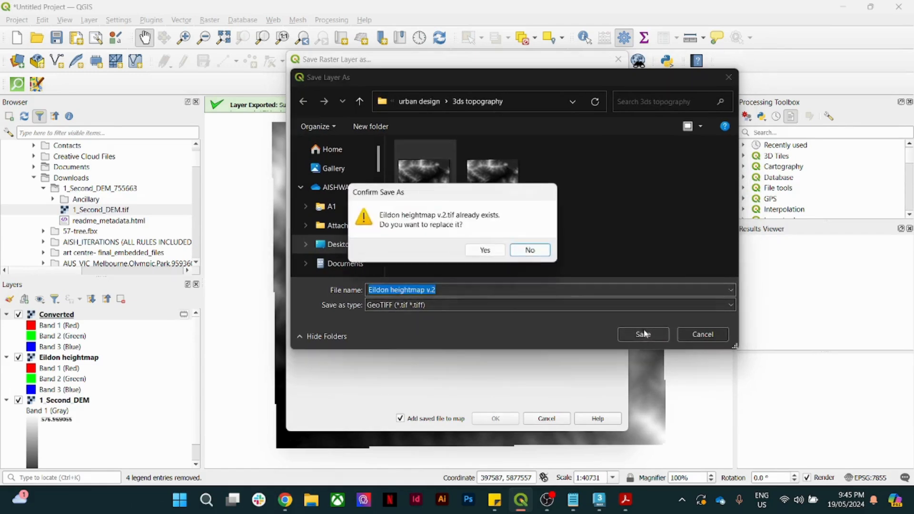
left_click(485, 251)
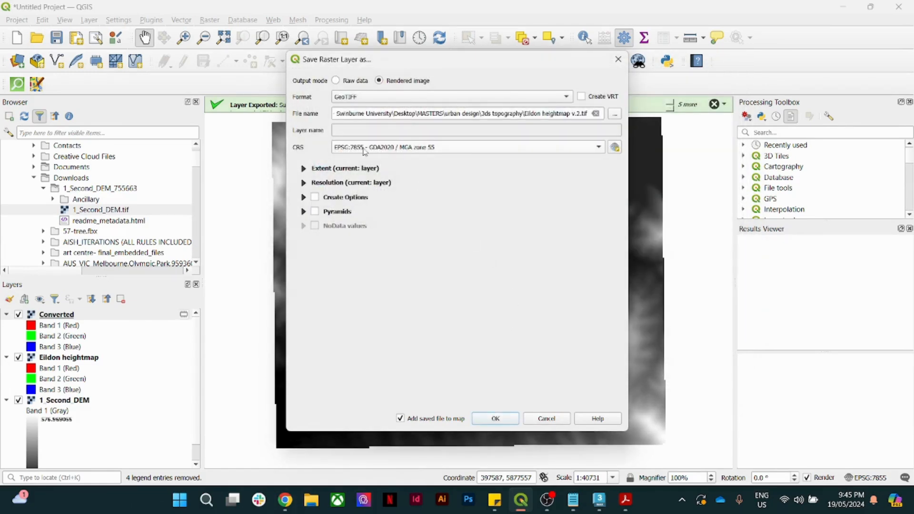
- Keep EPSG:7855 as the output projection, finish the export onto the map, and switch to 3ds Max
left_click(353, 152)
left_click(347, 150)
left_click(495, 418)
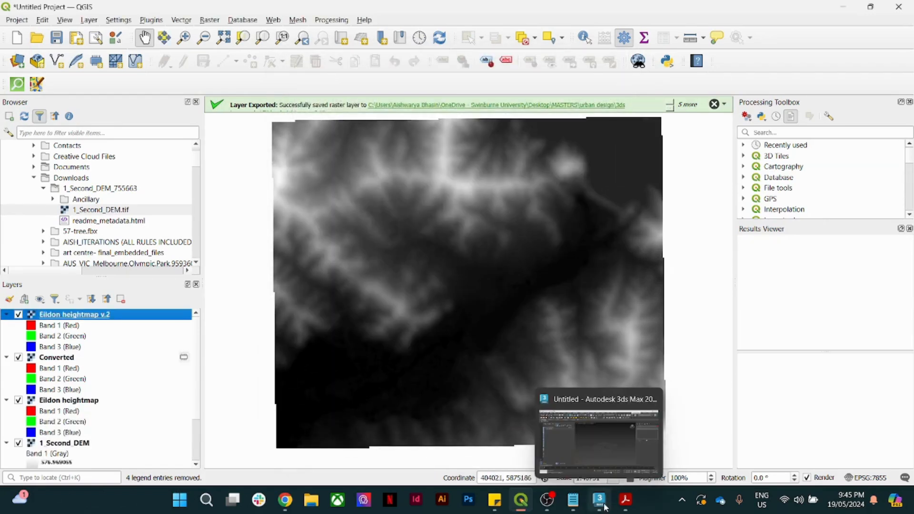
left_click(594, 458)
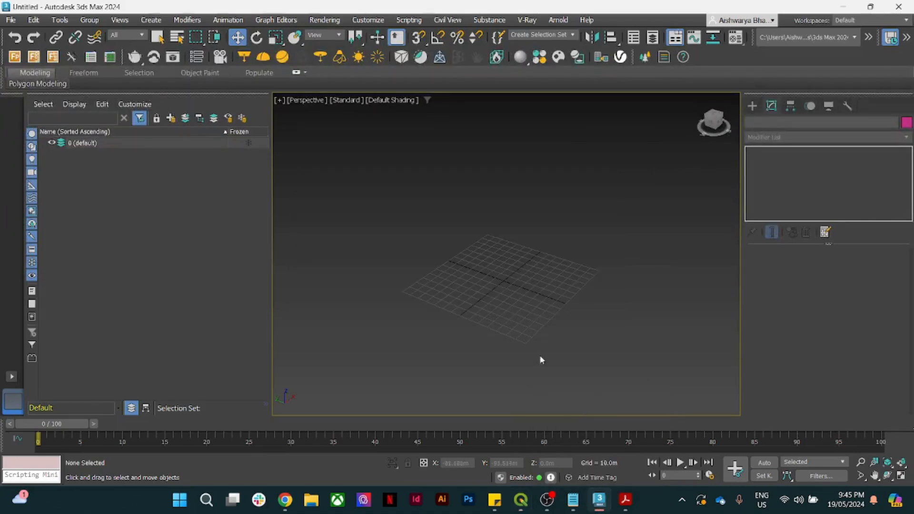
- Draw Plane001, about 289m by 210m, in the Perspective viewport and bring up its Modify parameters
left_click(753, 106)
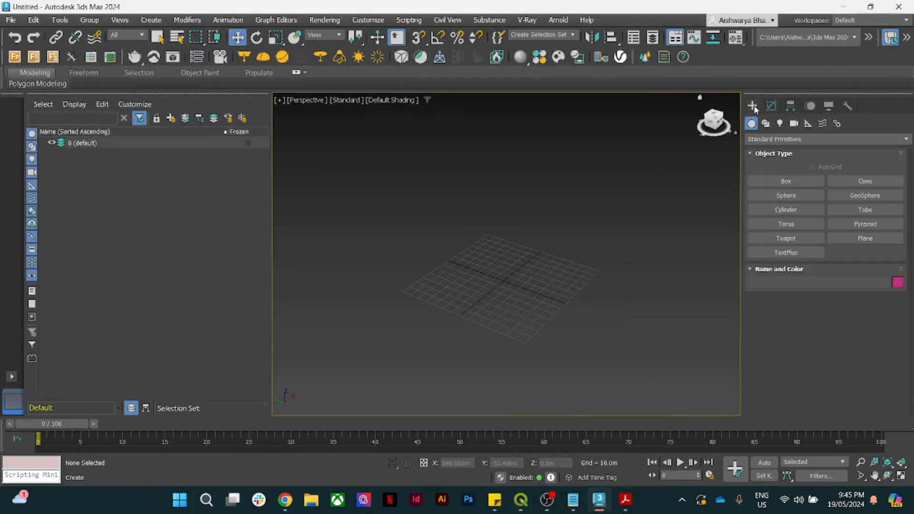
left_click(872, 241)
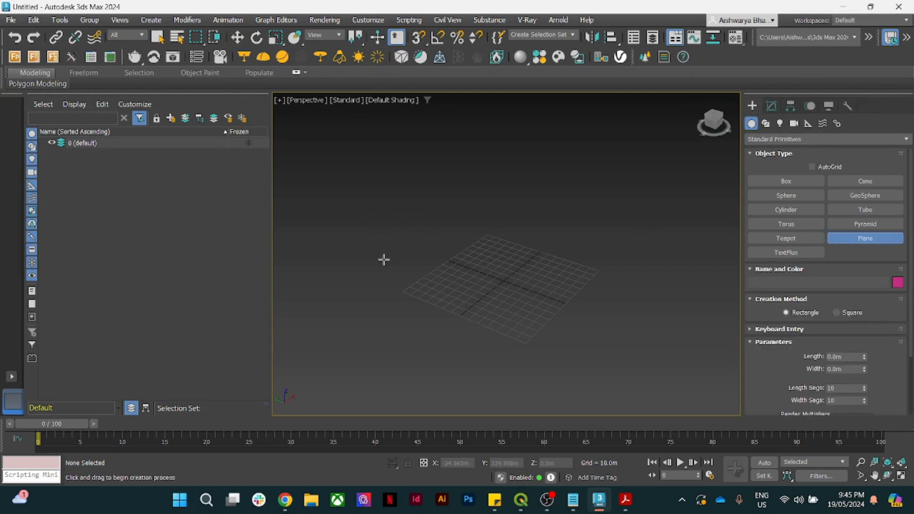
left_click_drag(353, 271, 700, 267)
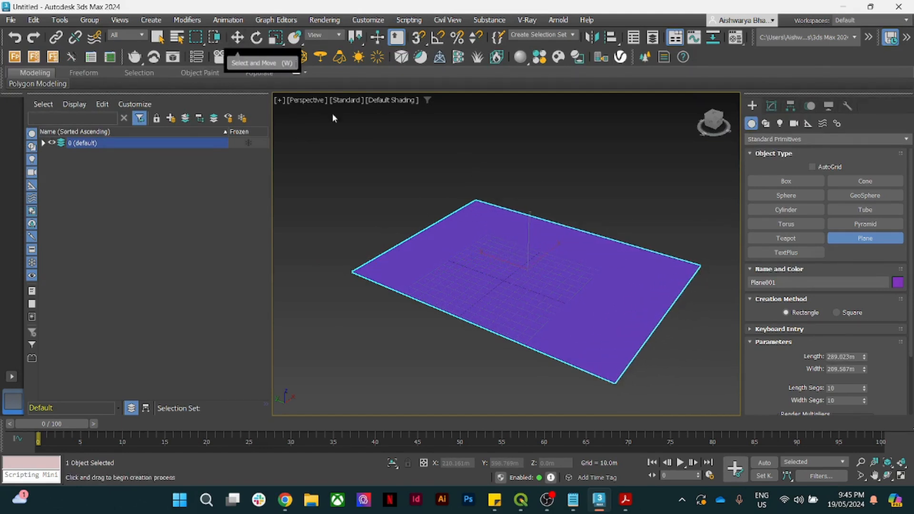
left_click(237, 37)
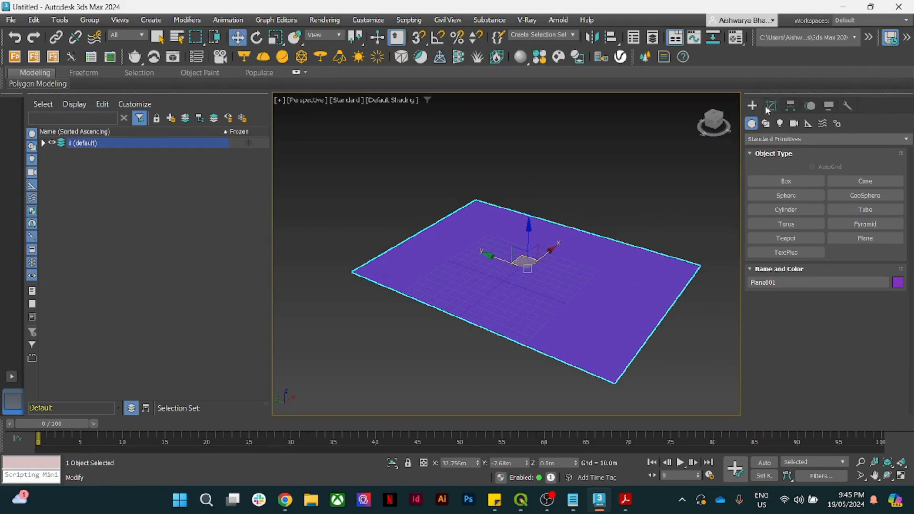
left_click(771, 106)
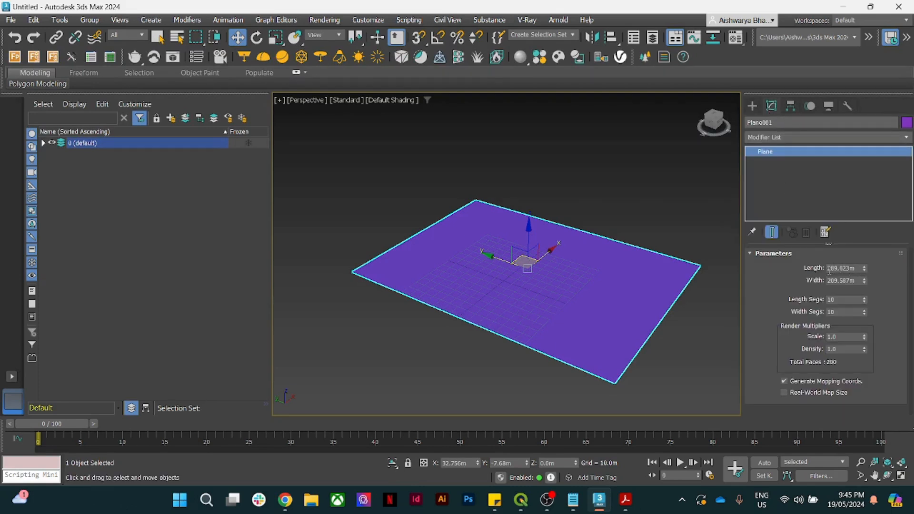
- Set Plane001's width to 195.0m, leaving its length at about 288m
mouse_move(573, 499)
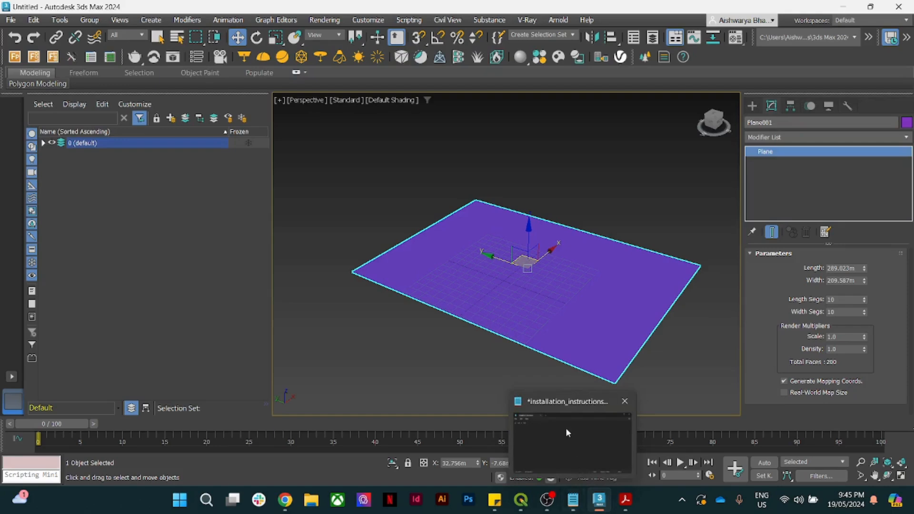
mouse_move(566, 427)
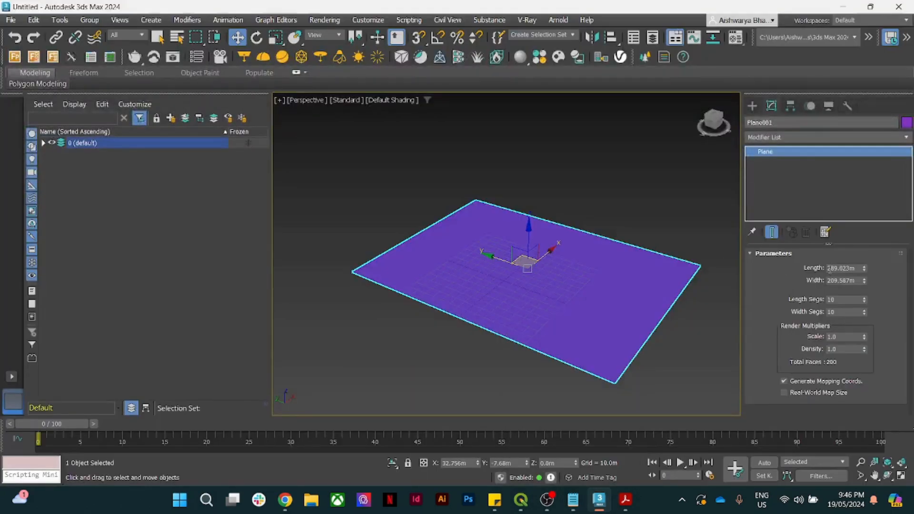
left_click_drag(827, 268, 875, 268)
type("2")
left_click_drag(857, 280, 815, 281)
type("2")
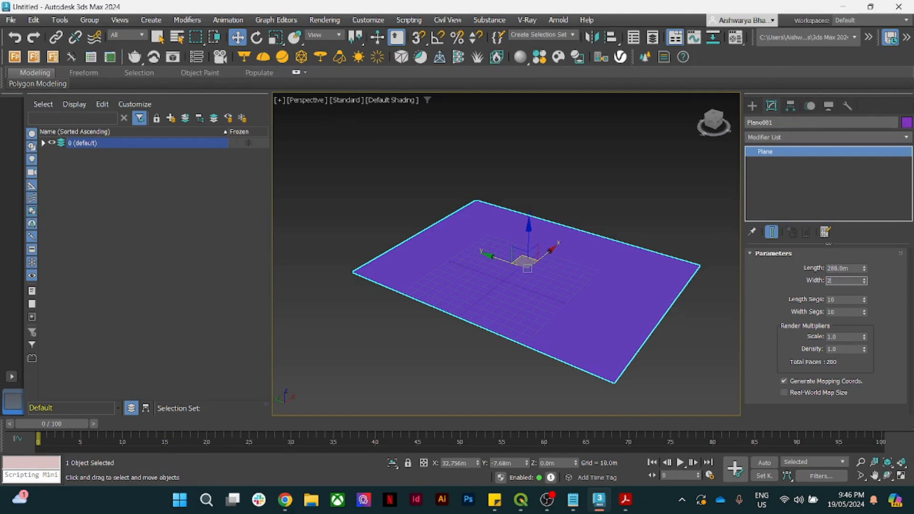
key("Return")
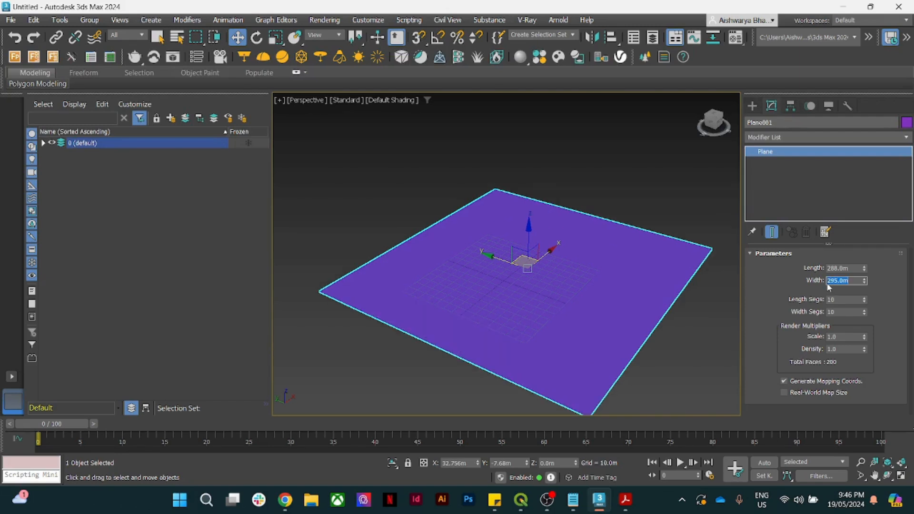
type("1")
key("Return")
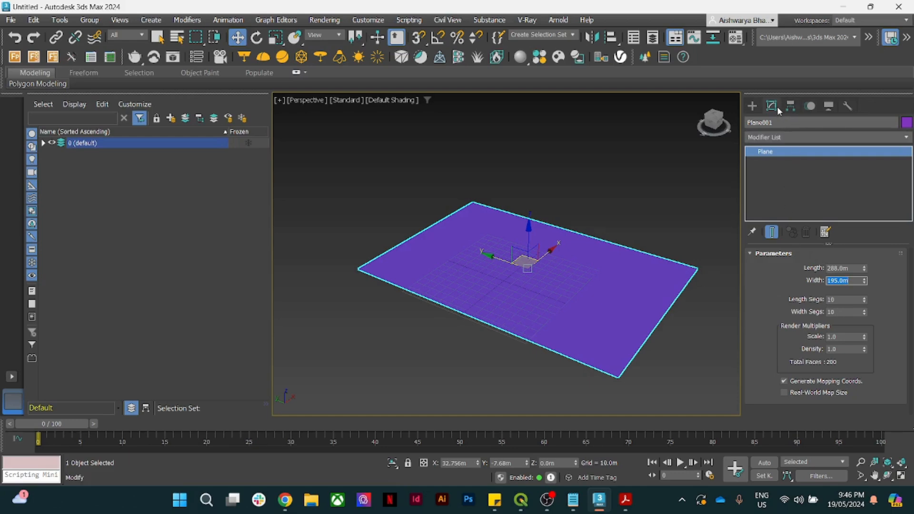
- Apply a Displace modifier to Plane001 by searching 'dis' in the Modifier List
left_click(777, 137)
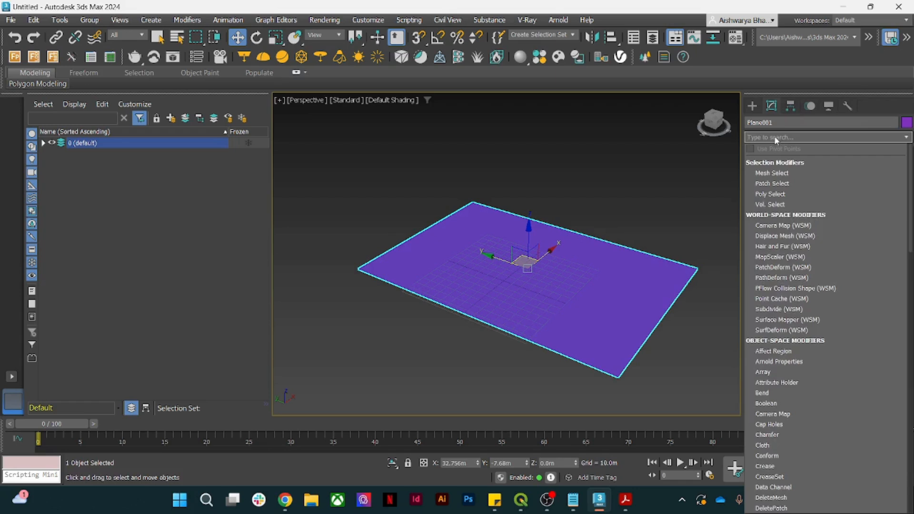
left_click(775, 136)
key("i")
key("s")
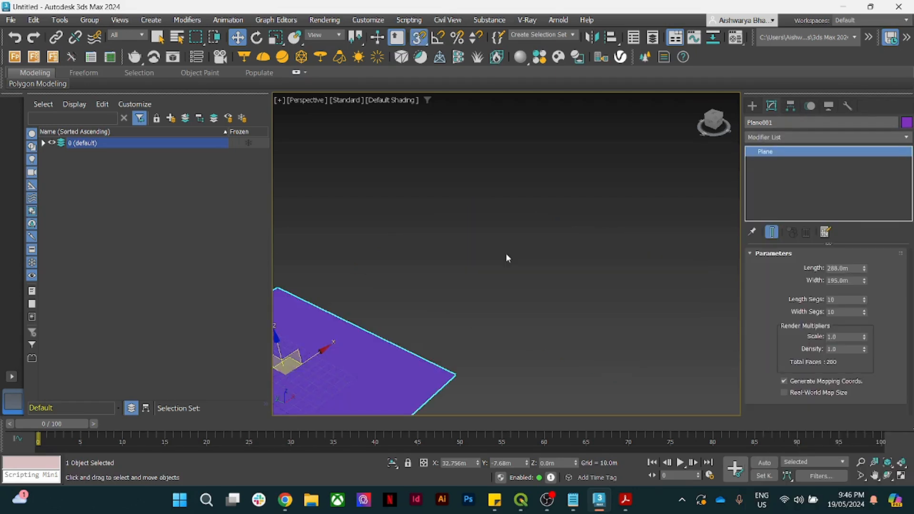
left_click(788, 137)
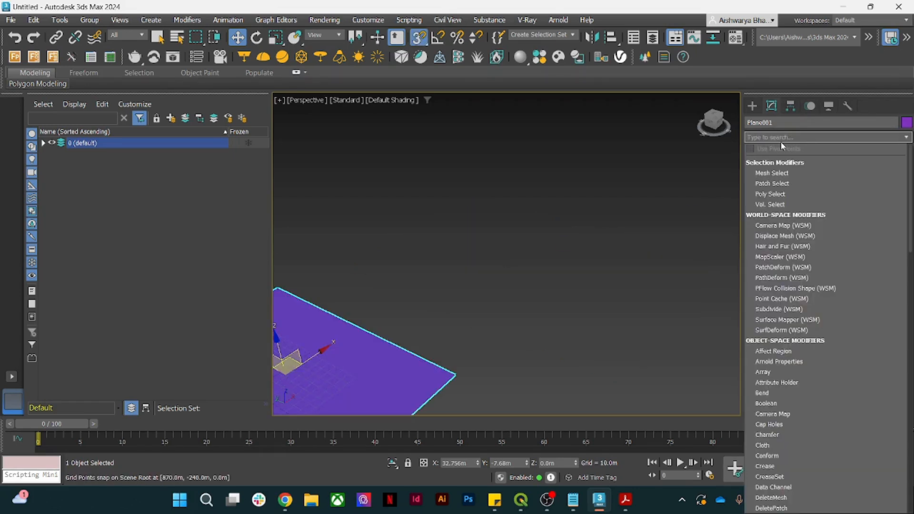
type("dis")
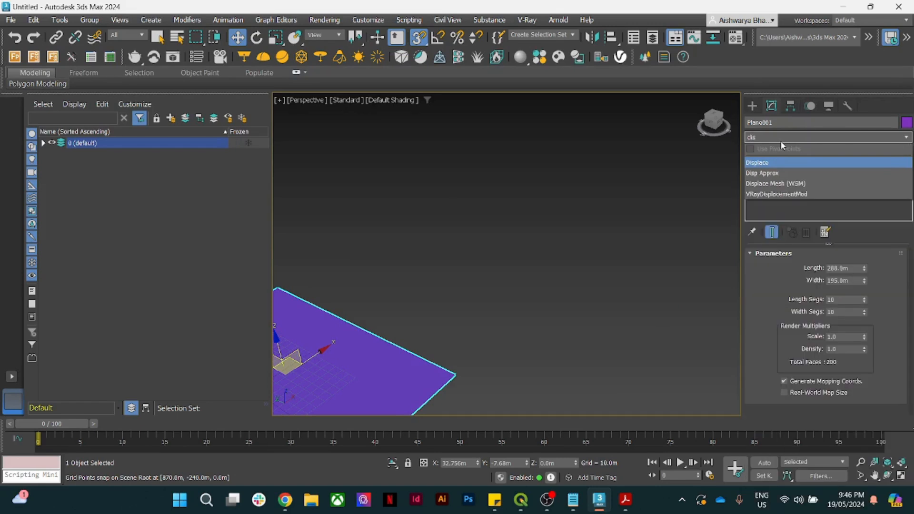
left_click(769, 162)
scroll(585, 279, "down", 3)
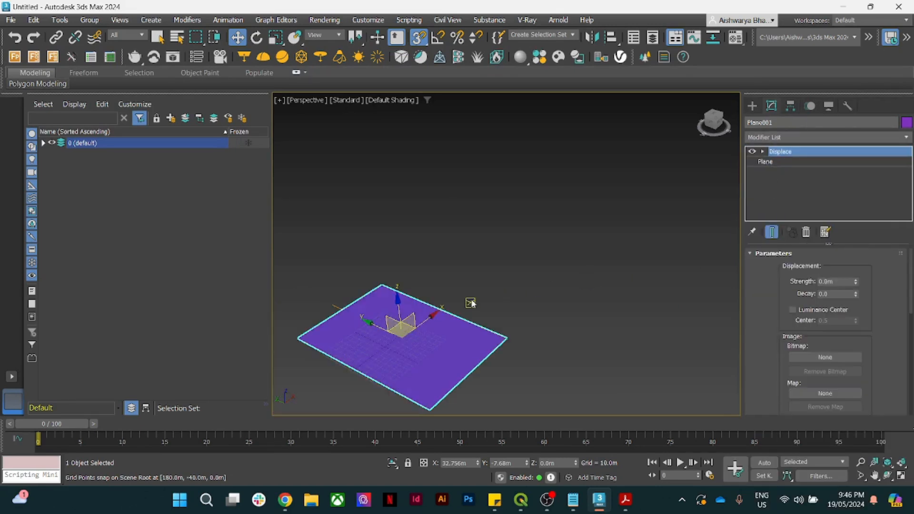
middle_click_drag(471, 303, 571, 242)
scroll(559, 266, "up", 3)
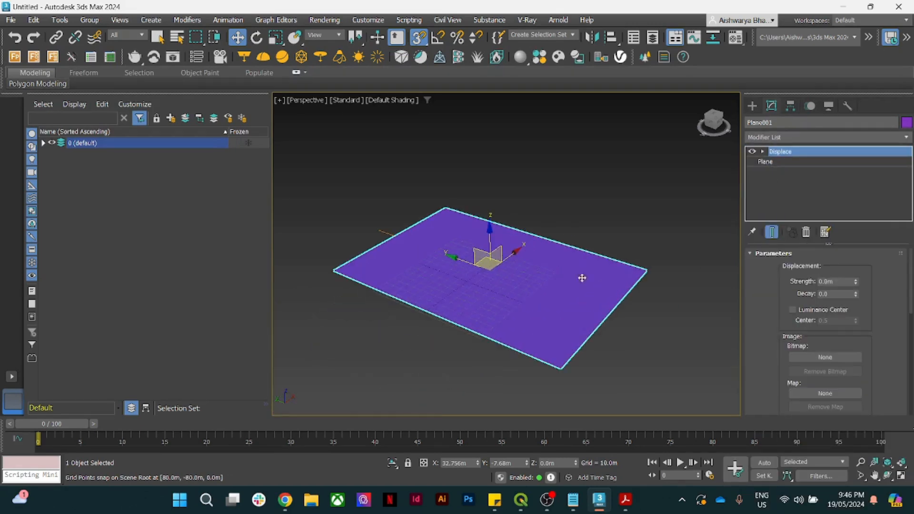
- Load Desktop > MASTERS > urban design > 3ds topography > Eildon heightmap v.2 as the displacement bitmap
left_click(827, 359)
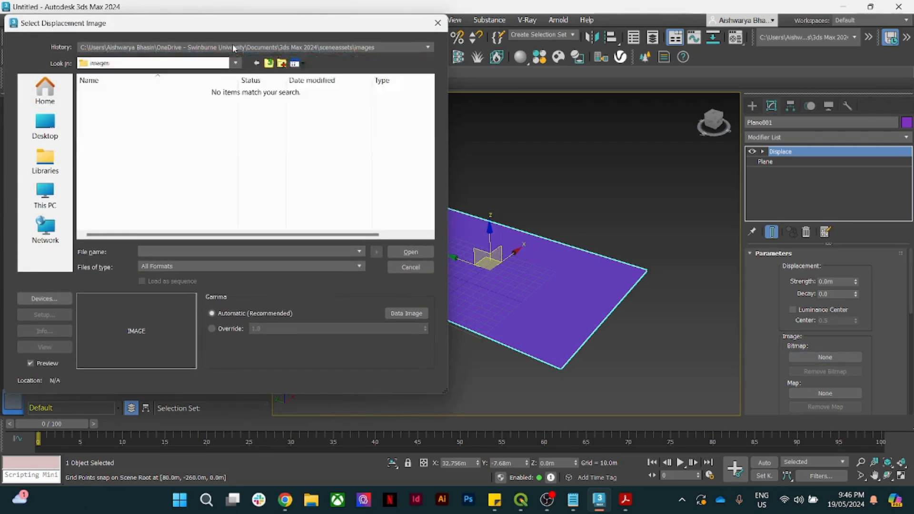
left_click(46, 125)
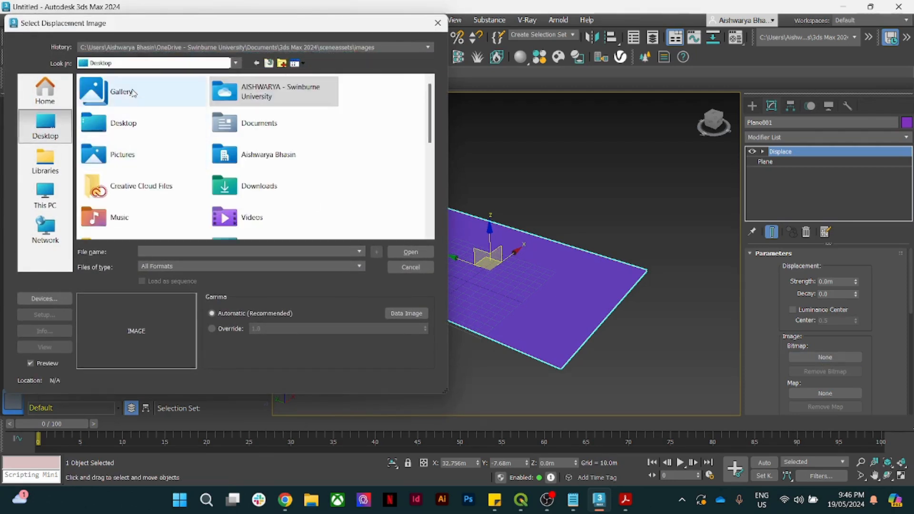
double_click(137, 127)
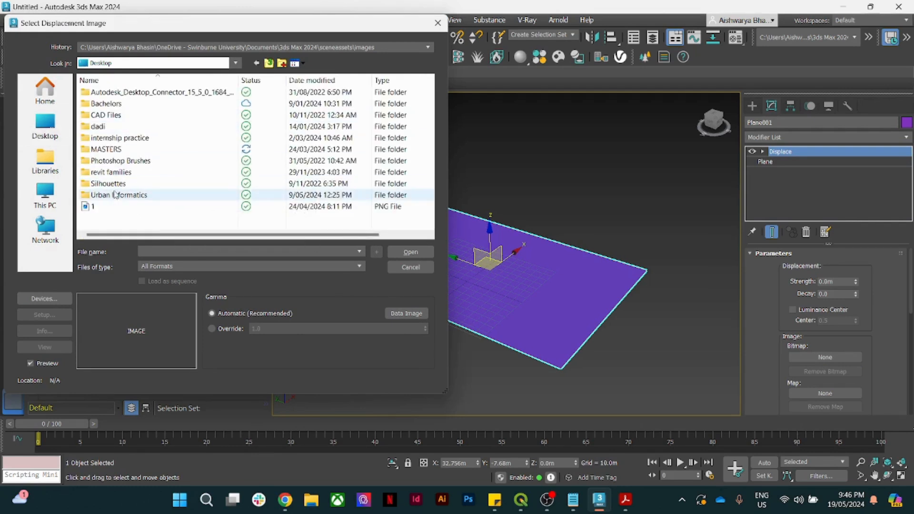
double_click(106, 149)
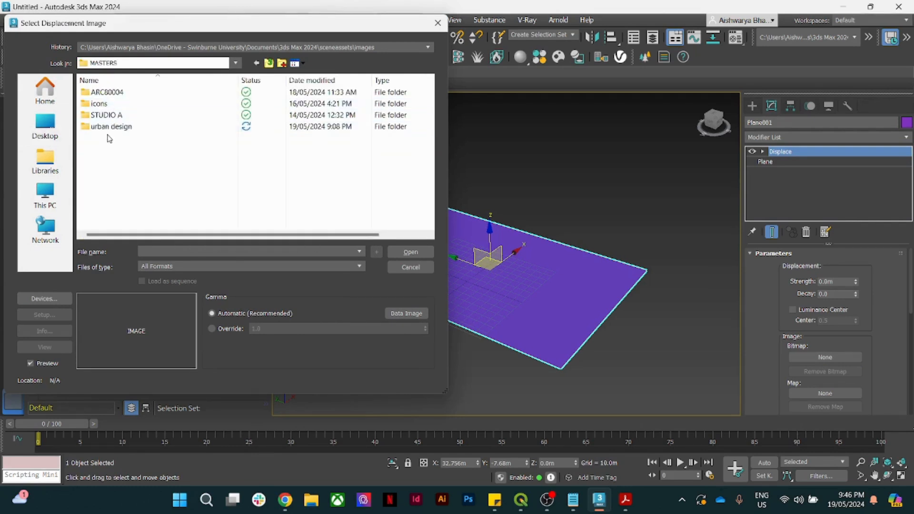
double_click(109, 127)
double_click(110, 93)
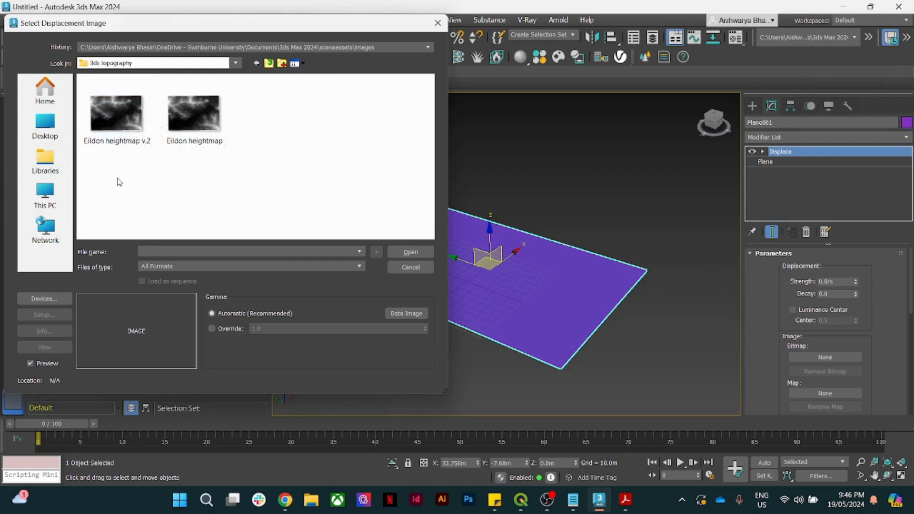
left_click(150, 136)
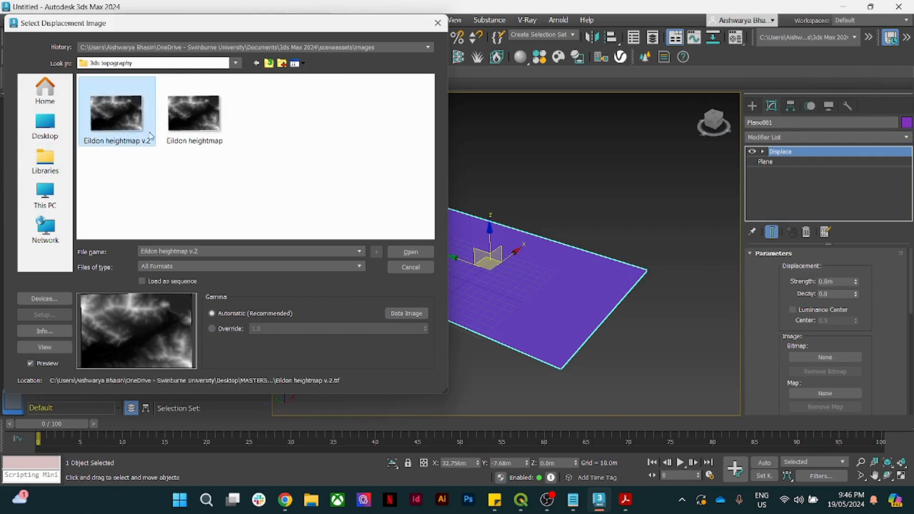
left_click(410, 252)
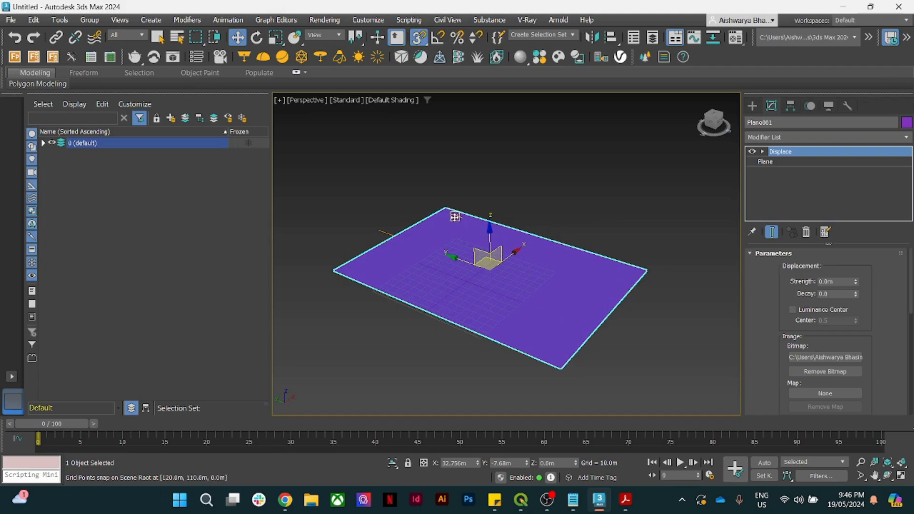
- Set the Displace strength to 50.0m and orbit to inspect the raised terrain
scroll(519, 267, "up", 3)
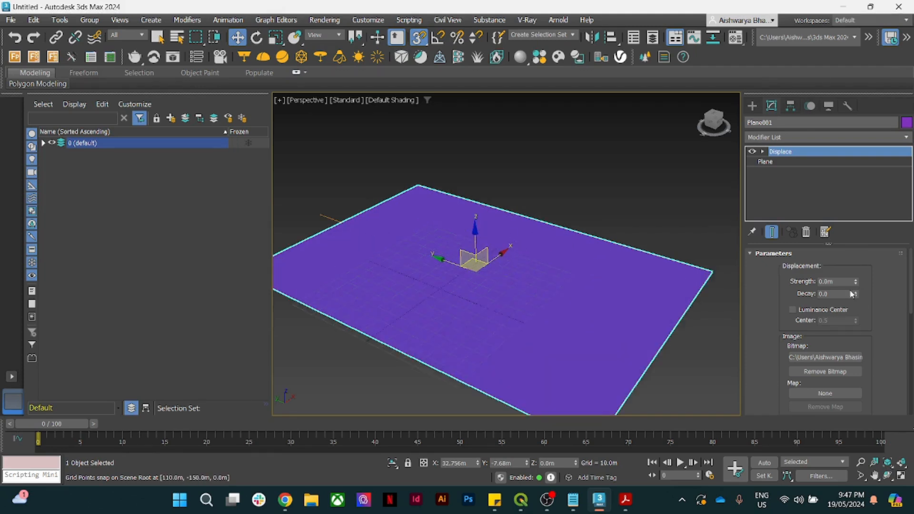
left_click(824, 282)
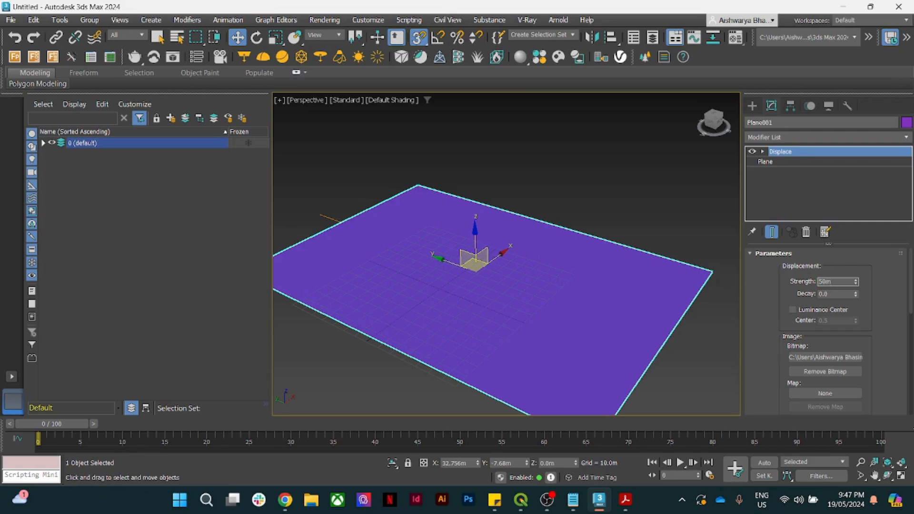
key("Return")
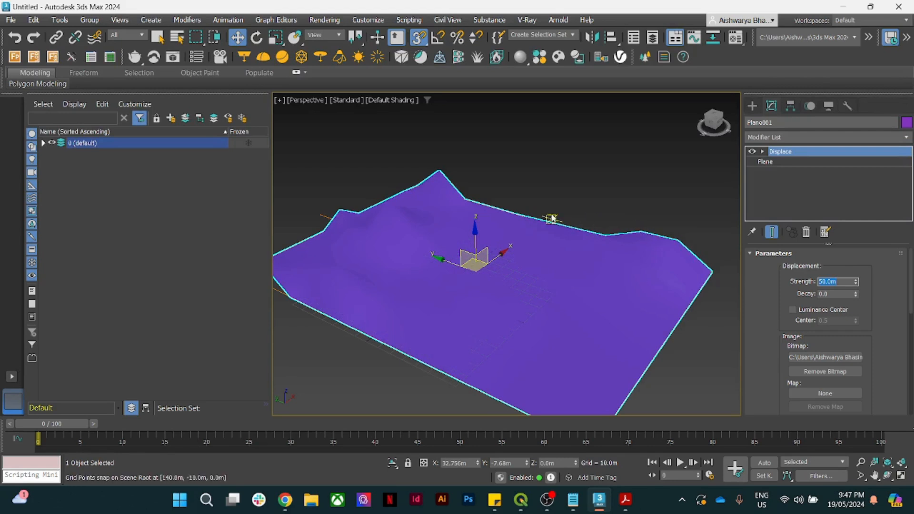
middle_click_drag(551, 211, 541, 191, "alt")
middle_click_drag(523, 245, 530, 262, "alt")
scroll(531, 262, "up", 2)
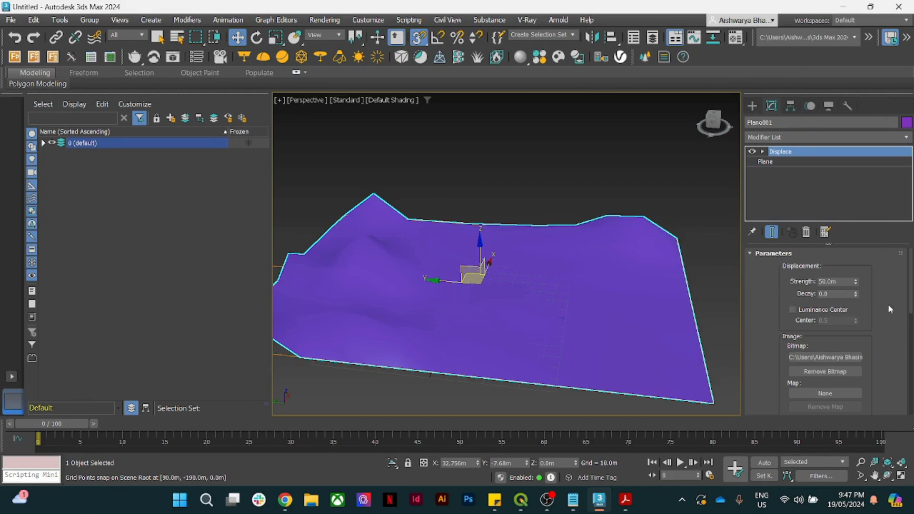
- Give Plane001 100 length and 100 width segments, then orbit around the finer terrain
left_click(764, 162)
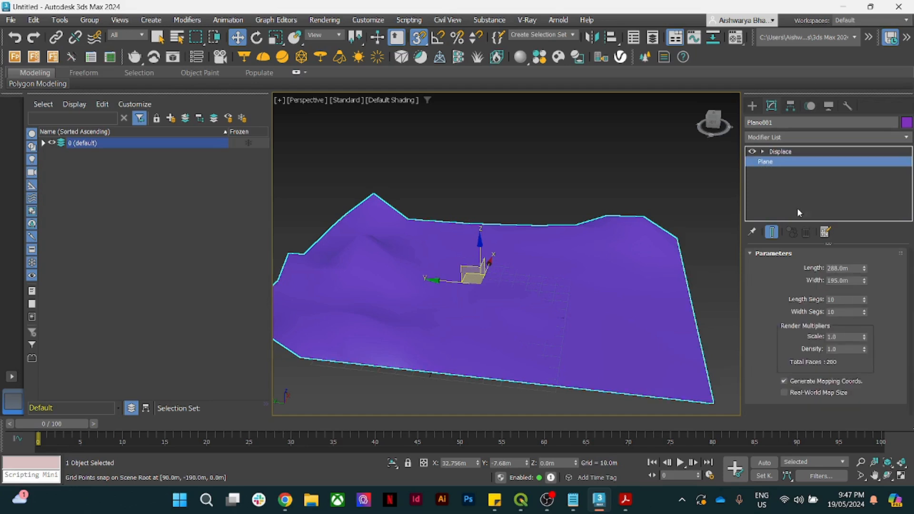
double_click(837, 300)
type("100")
key("Return")
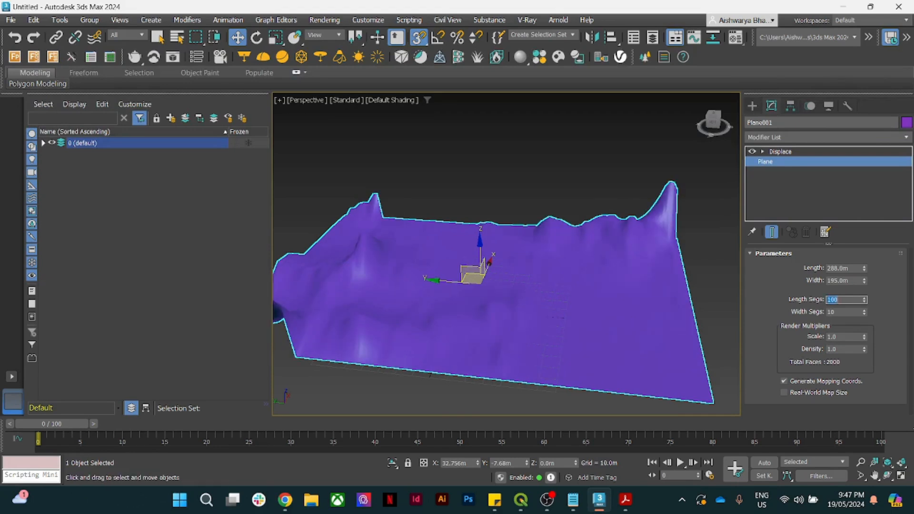
double_click(836, 312)
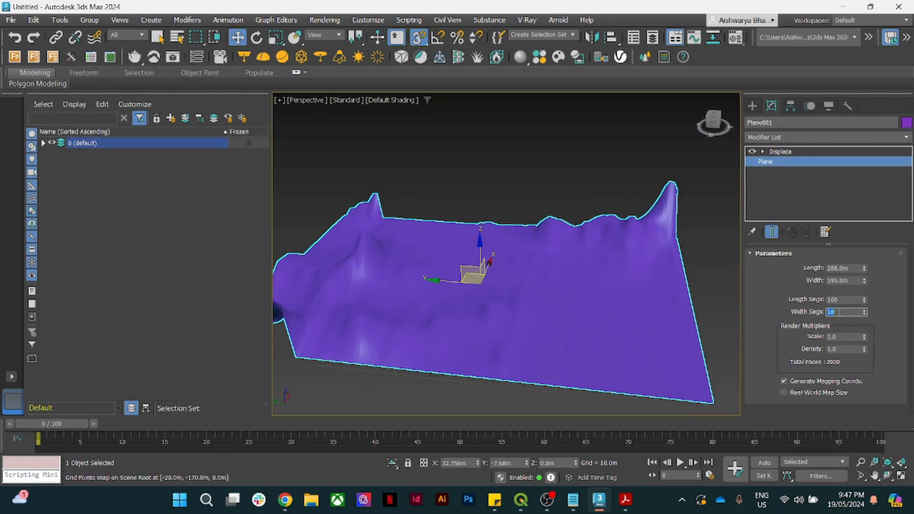
type("100")
key("Return")
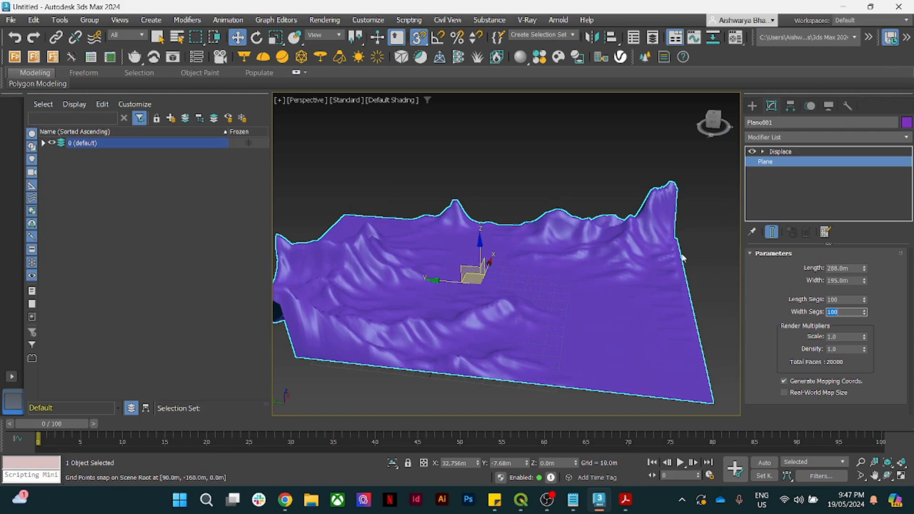
middle_click_drag(496, 196, 616, 205, "alt")
middle_click_drag(466, 259, 526, 269, "alt")
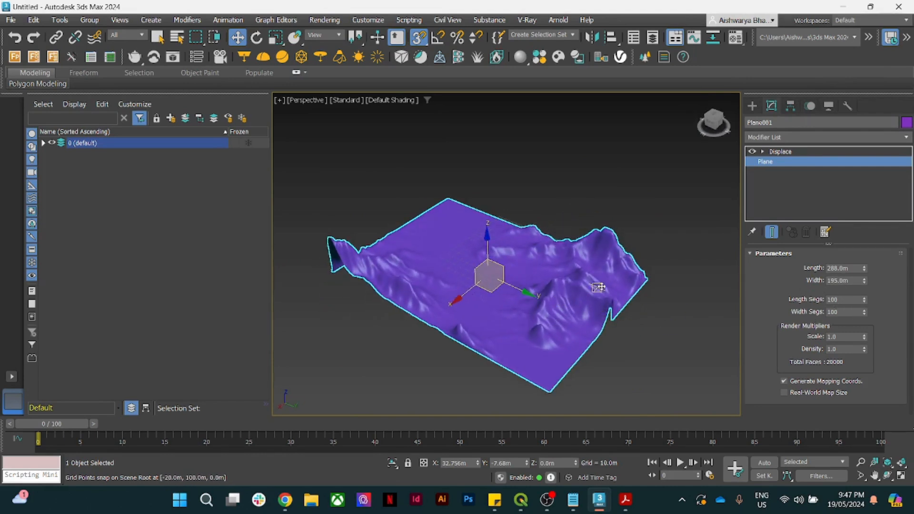
left_click(805, 151)
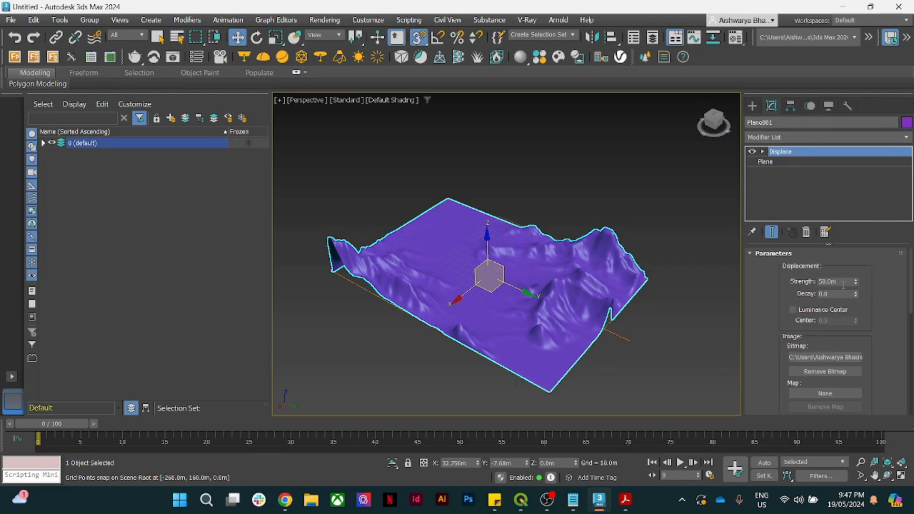
left_click_drag(839, 284, 818, 281)
type("100")
key("Return")
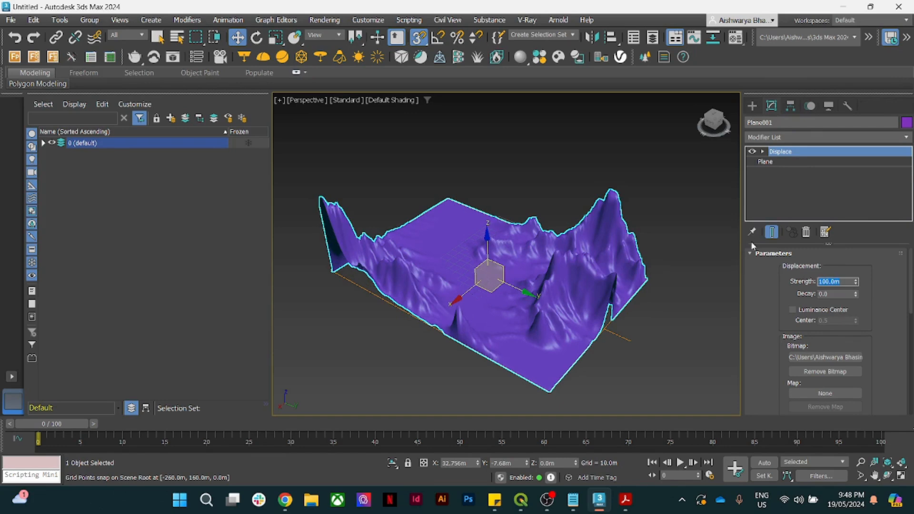
middle_click_drag(485, 294, 602, 277, "alt")
mouse_move(470, 277)
middle_mouse_down("alt")
mouse_move(553, 286)
mouse_move(577, 278)
mouse_move(390, 301)
middle_mouse_up("alt")
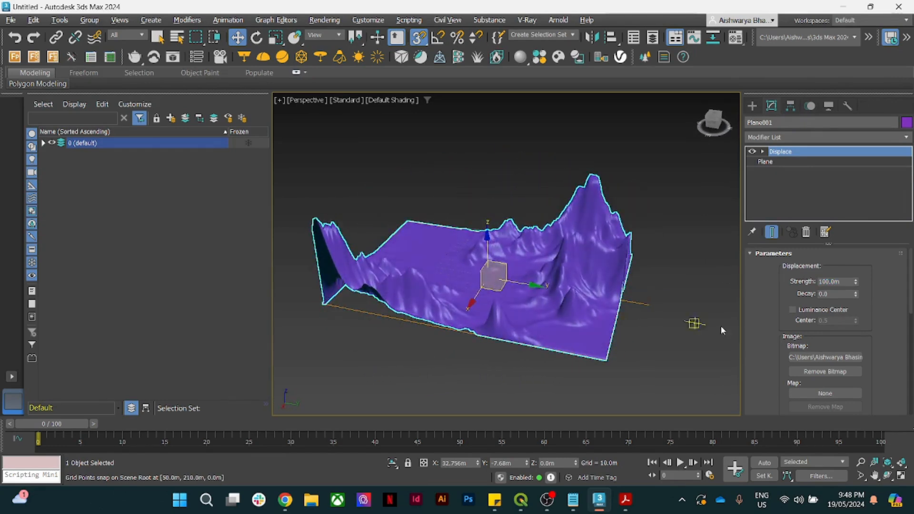
double_click(829, 282)
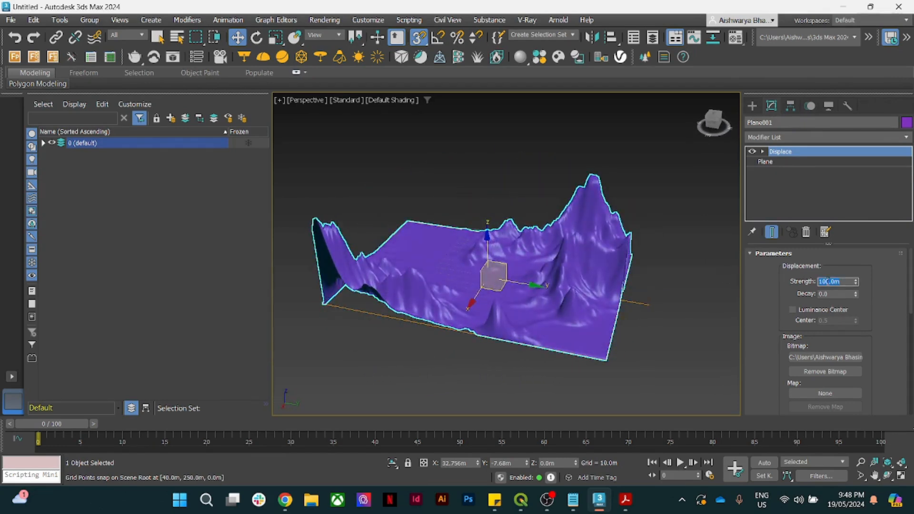
type("75")
key("Return")
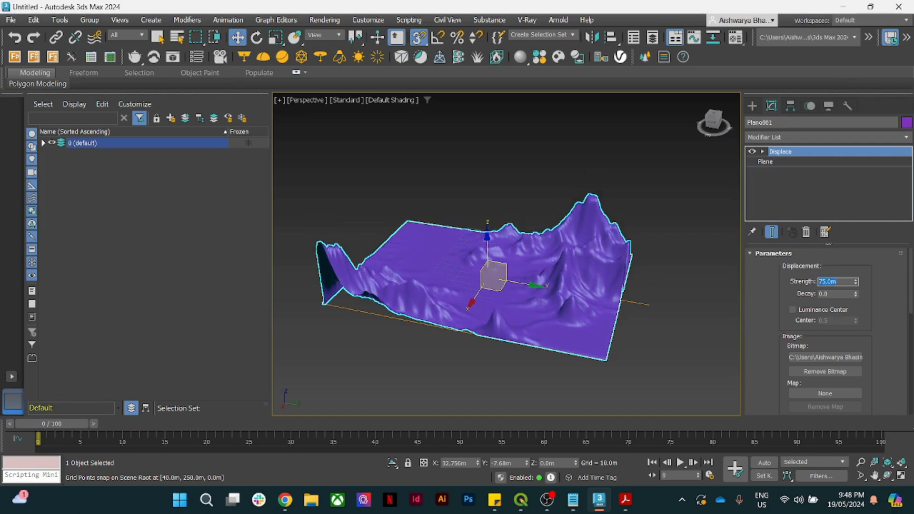
type("50")
key("Return")
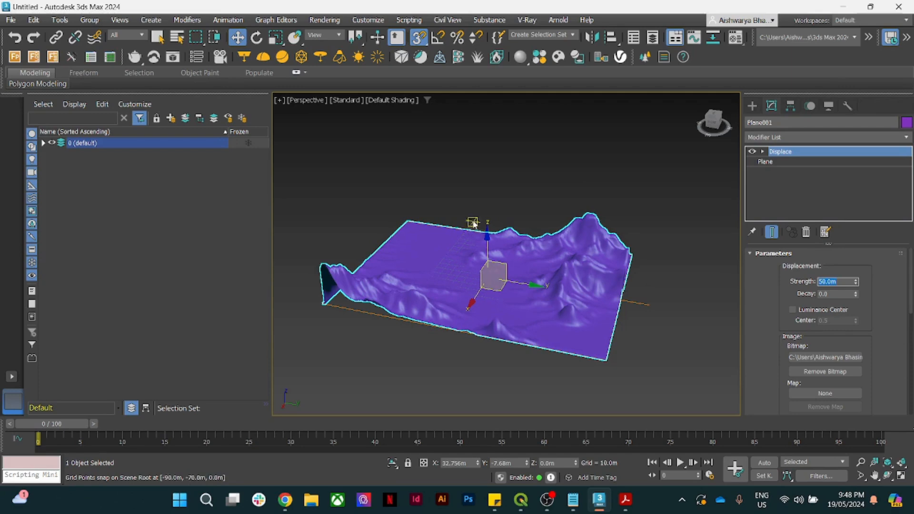
middle_click_drag(448, 201, 571, 206, "alt")
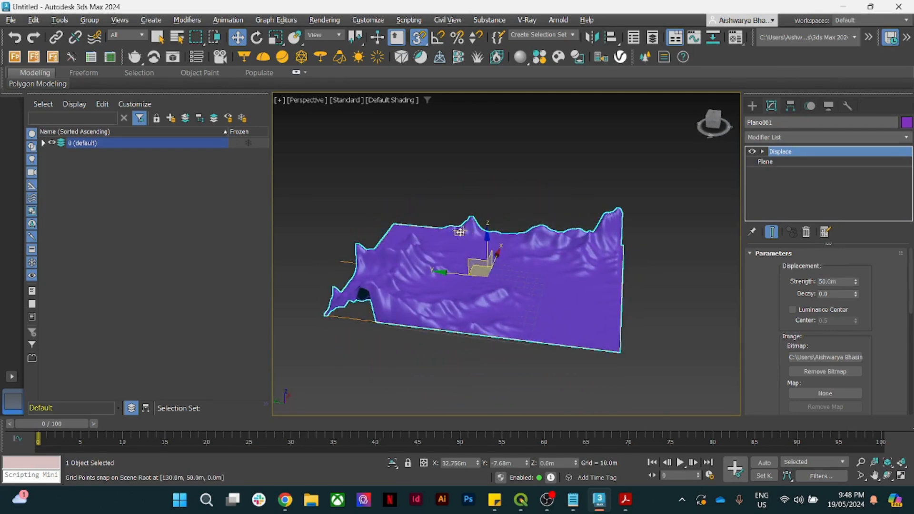
middle_click_drag(457, 233, 464, 231, "alt")
scroll(419, 228, "up", 3)
scroll(420, 227, "down", 3)
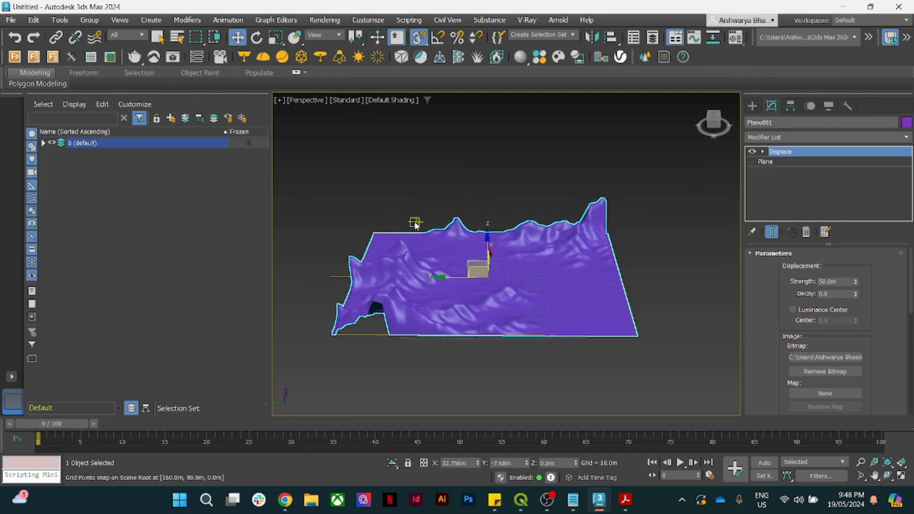